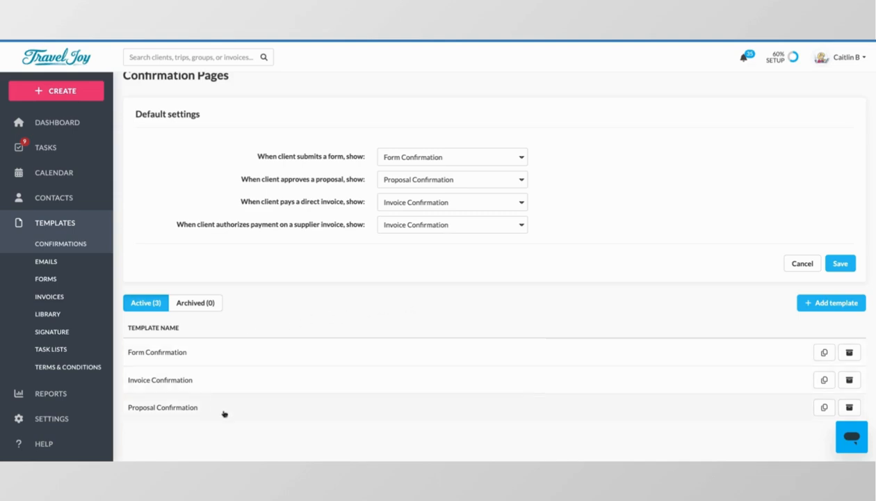
Open the Form Confirmation template, switch its signature off and back on, and save the template.
{"action": "left_click", "coordinate": [211, 357]}
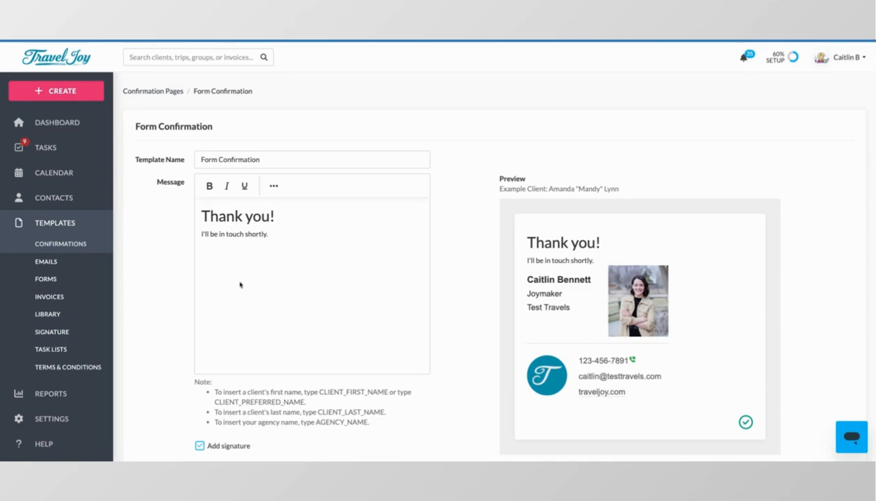
{"action": "scroll", "coordinate": [263, 277], "scroll_direction": "down", "scroll_amount": 1}
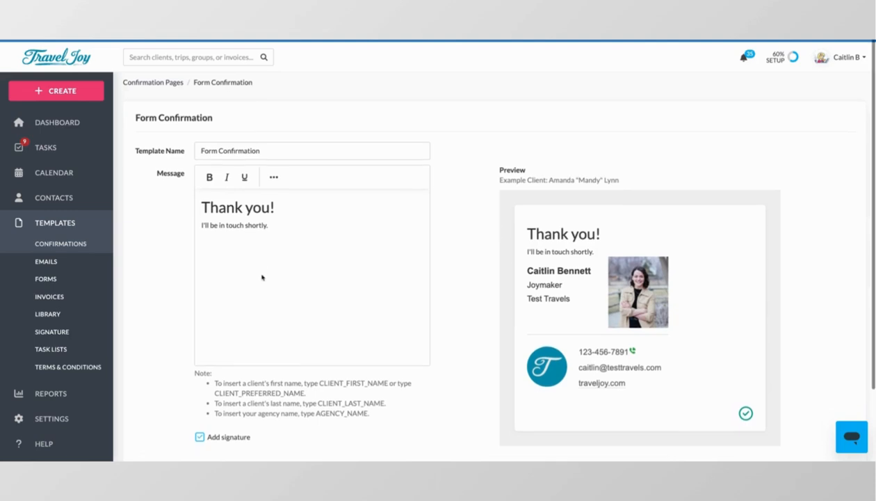
{"action": "left_click", "coordinate": [199, 433]}
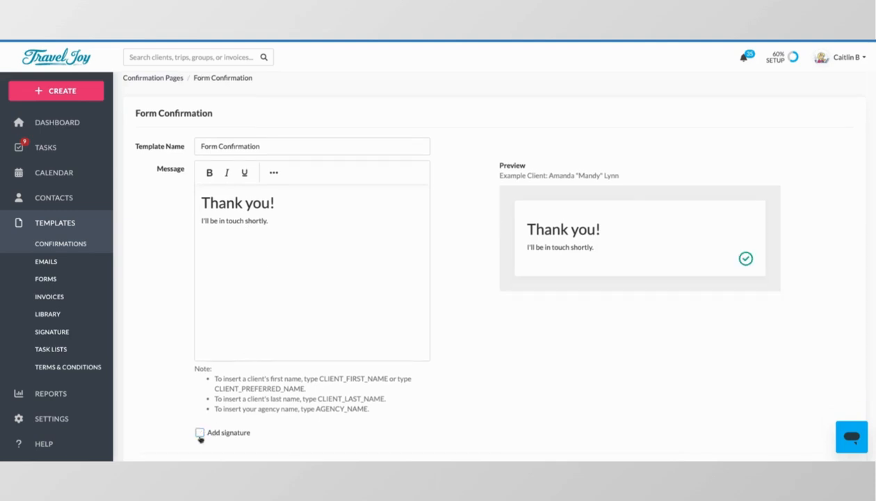
{"action": "left_click", "coordinate": [200, 433]}
{"action": "scroll", "coordinate": [366, 375], "scroll_direction": "down", "scroll_amount": 1}
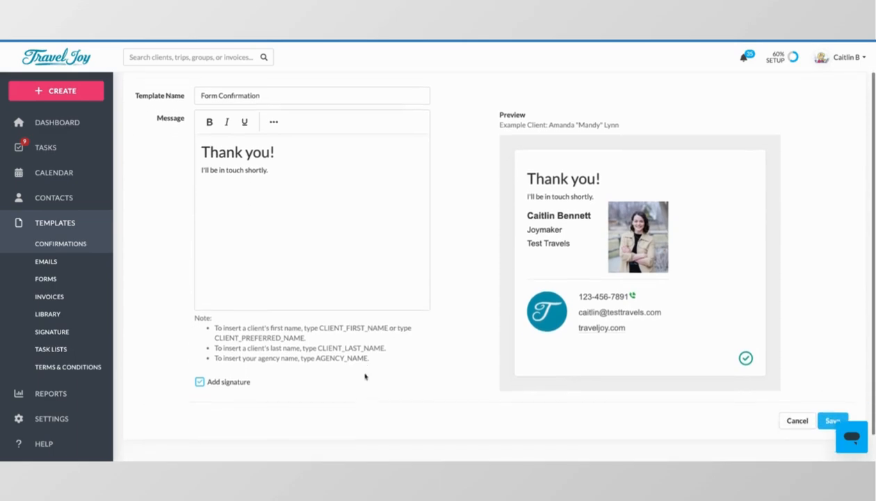
{"action": "scroll", "coordinate": [366, 376], "scroll_direction": "down", "scroll_amount": 1}
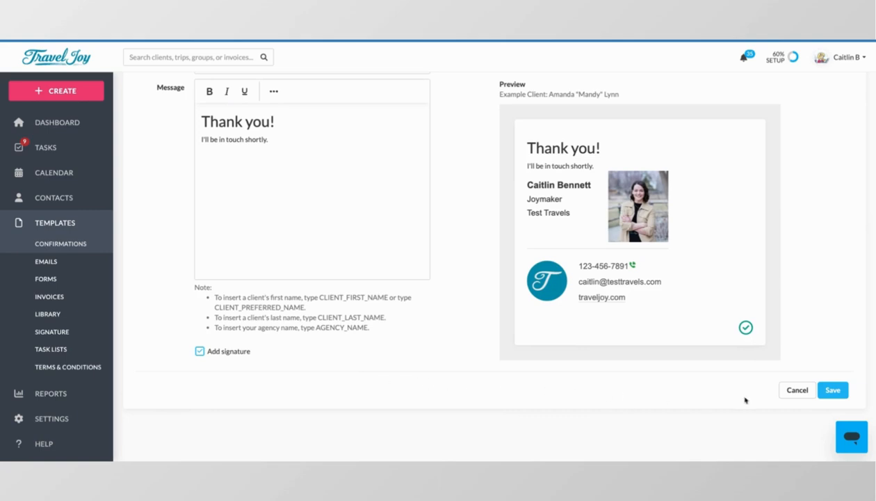
{"action": "left_click", "coordinate": [832, 390]}
Check the default confirmation page choices for when a client pays a direct invoice.
{"action": "scroll", "coordinate": [503, 315], "scroll_direction": "down", "scroll_amount": 1}
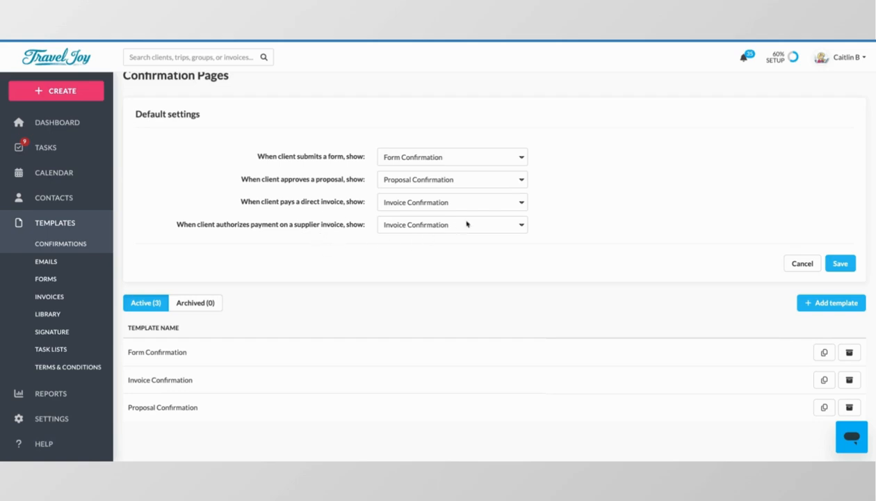
{"action": "left_click", "coordinate": [509, 206]}
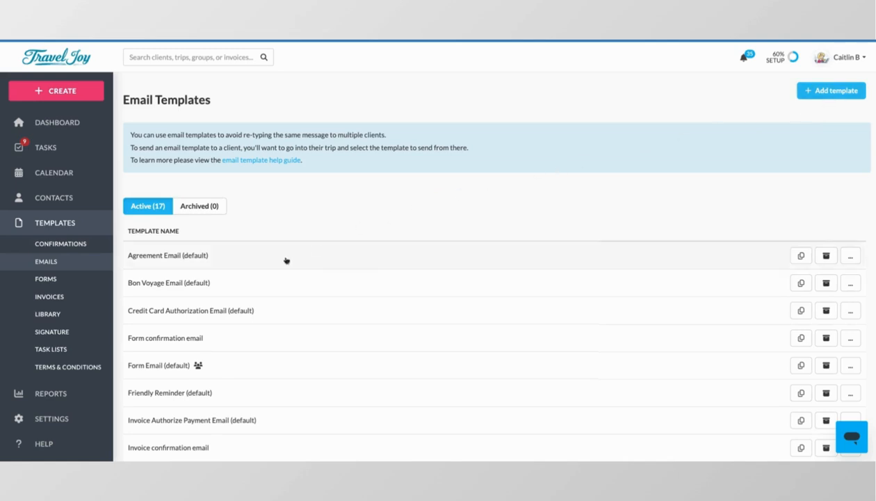
Open the Bon Voyage Email (default) template, view the insertable client and trip fields for its message, and save the template.
{"action": "left_click", "coordinate": [209, 283]}
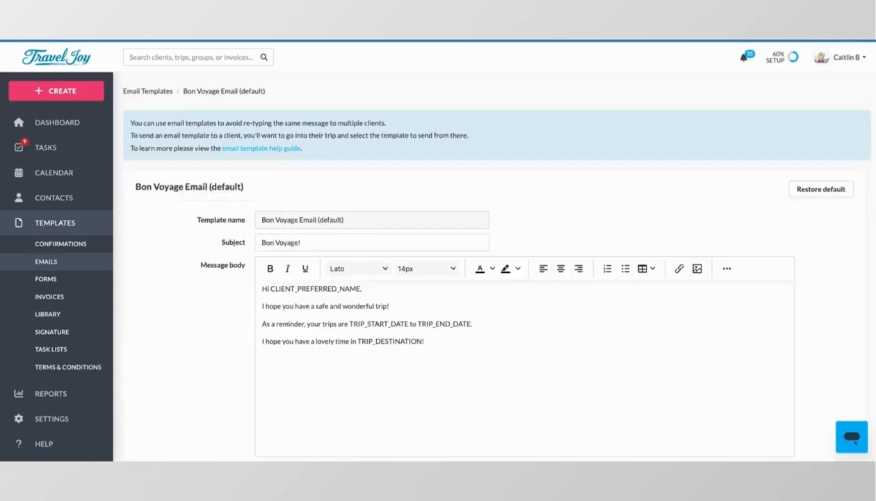
{"action": "scroll", "coordinate": [487, 278], "scroll_direction": "down", "scroll_amount": 1}
{"action": "scroll", "coordinate": [486, 278], "scroll_direction": "down", "scroll_amount": 2}
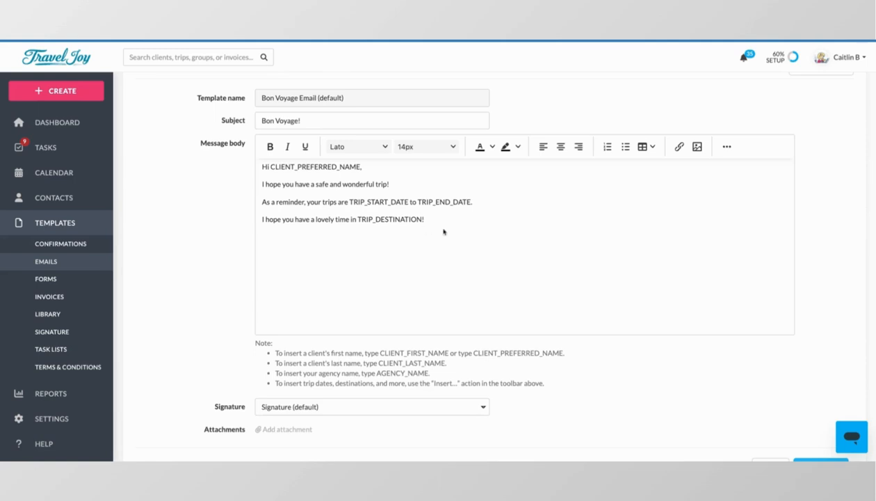
{"action": "left_click", "coordinate": [732, 150]}
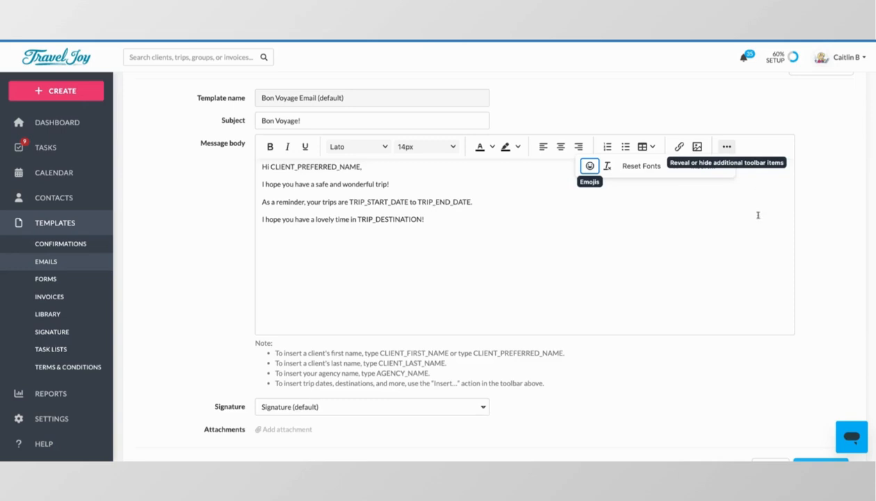
{"action": "left_click", "coordinate": [721, 169]}
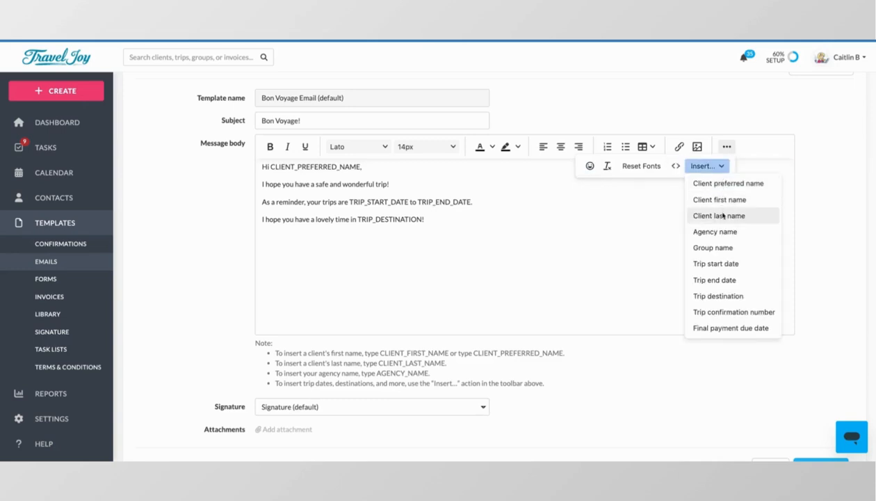
{"action": "left_click", "coordinate": [520, 244]}
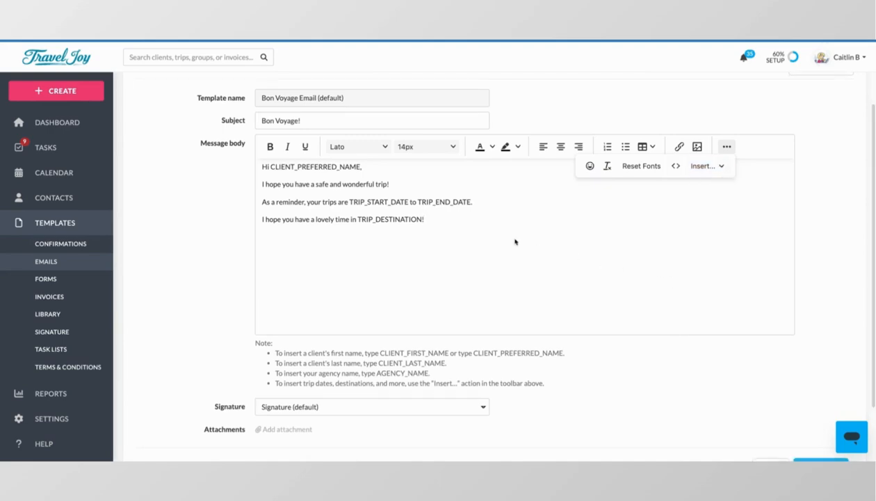
{"action": "scroll", "coordinate": [519, 243], "scroll_direction": "down", "scroll_amount": 2}
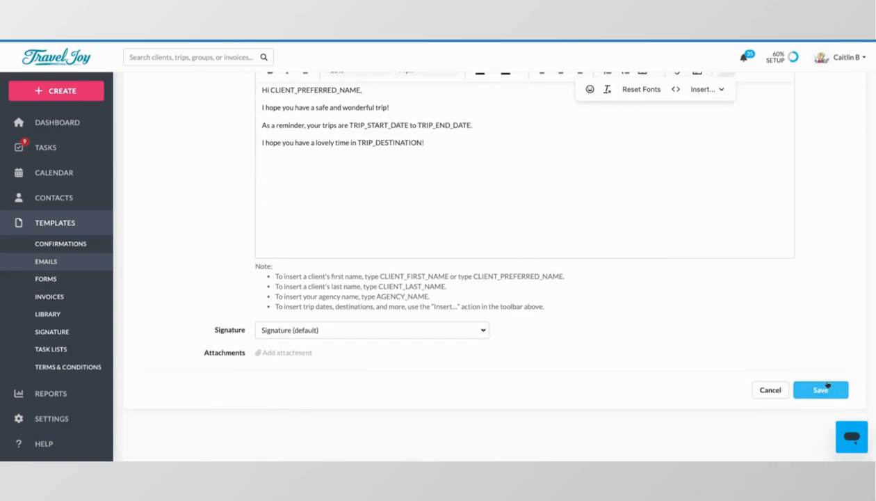
{"action": "left_click", "coordinate": [828, 394]}
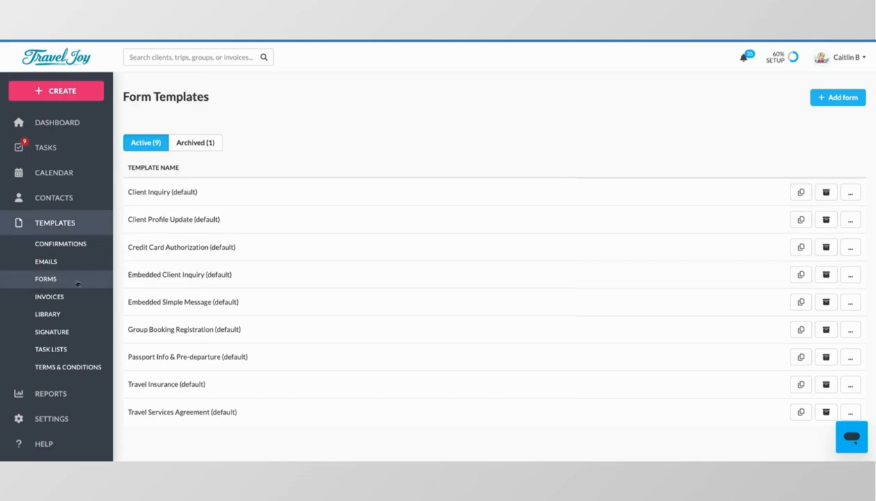
Open the Client Inquiry (default) template from the form templates list.
{"action": "scroll", "coordinate": [83, 284], "scroll_direction": "down", "scroll_amount": 1}
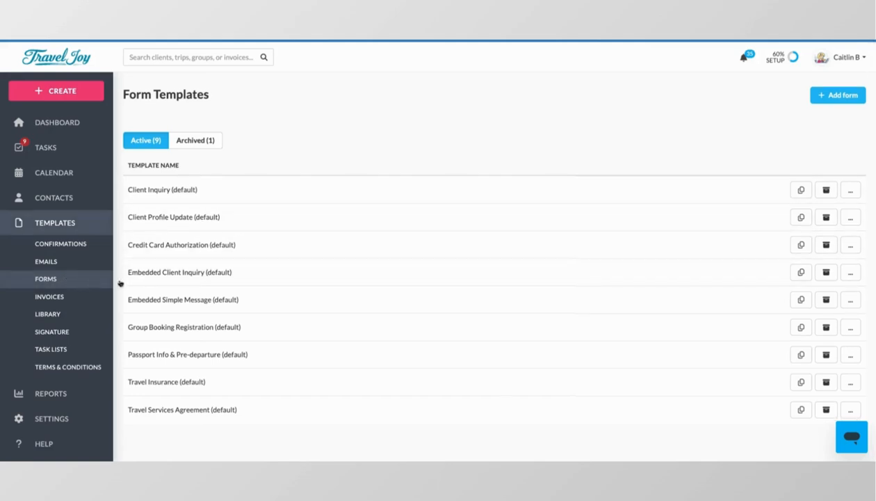
{"action": "scroll", "coordinate": [290, 217], "scroll_direction": "down", "scroll_amount": 1}
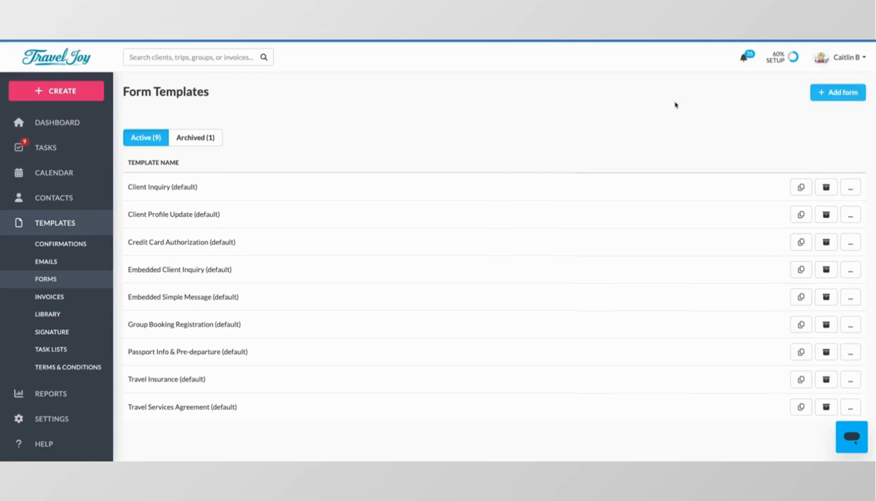
{"action": "left_click", "coordinate": [241, 188]}
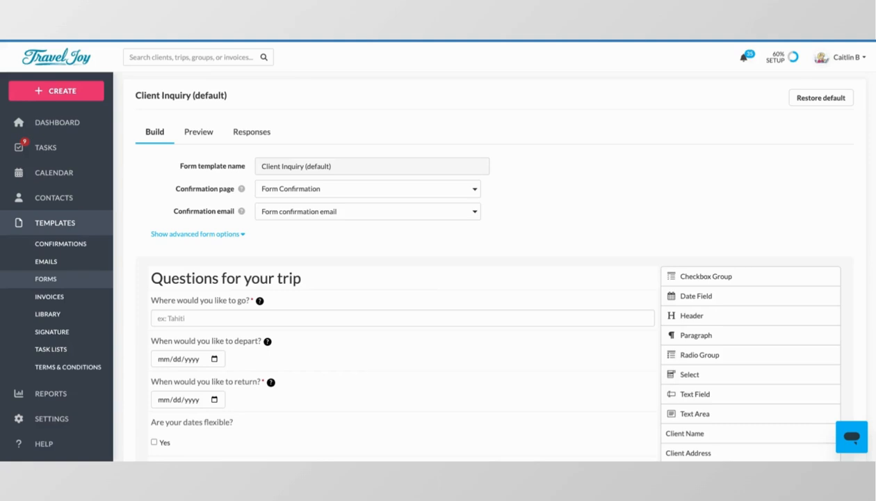
Examine the edit settings of the "Where would you like to go?" question and close them.
{"action": "scroll", "coordinate": [569, 190], "scroll_direction": "down", "scroll_amount": 2}
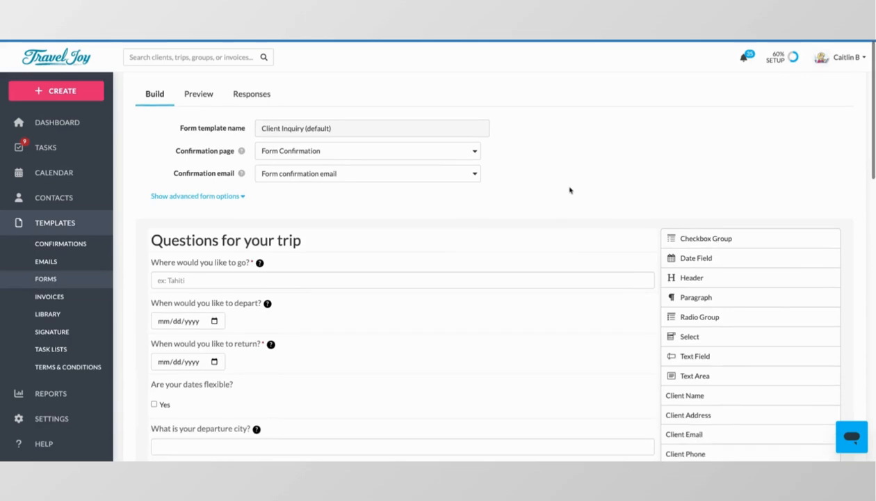
{"action": "scroll", "coordinate": [570, 190], "scroll_direction": "down", "scroll_amount": 1}
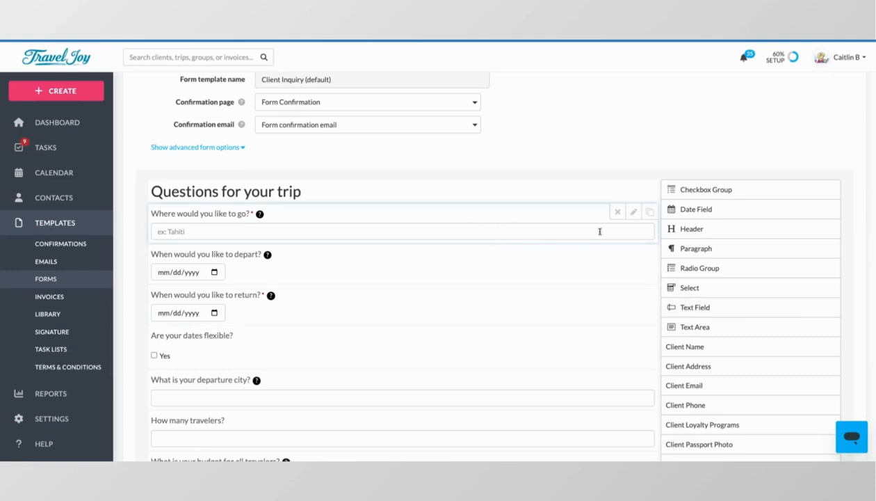
{"action": "left_click", "coordinate": [633, 213]}
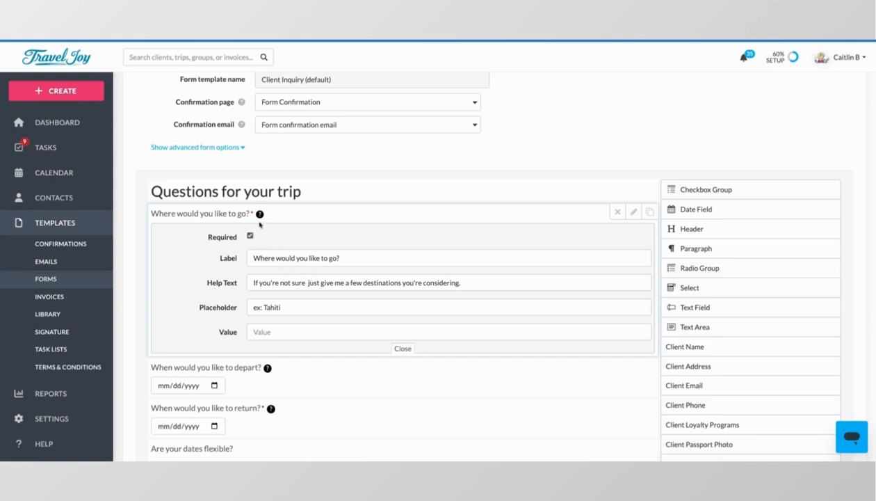
{"action": "mouse_move", "coordinate": [260, 218]}
{"action": "left_click", "coordinate": [404, 350]}
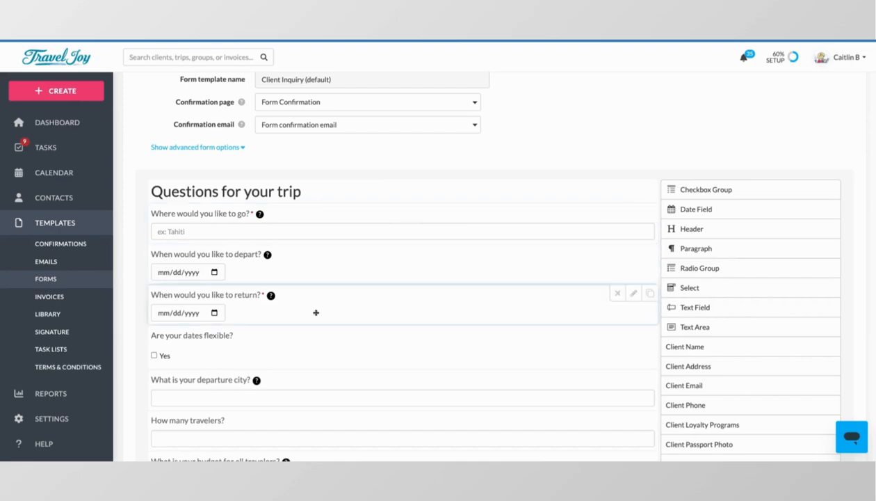
Add a Text Area field below the "Where would you like to go?" question and remove it again.
{"action": "scroll", "coordinate": [315, 311], "scroll_direction": "down", "scroll_amount": 3}
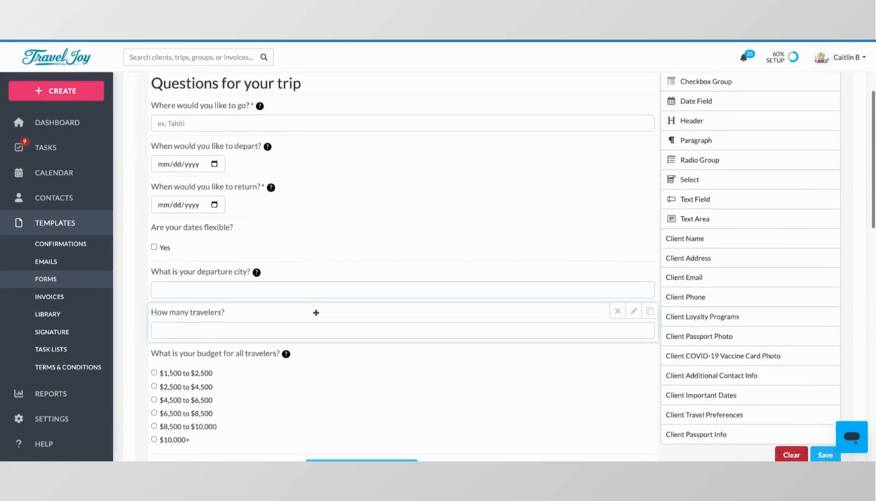
{"action": "scroll", "coordinate": [316, 312], "scroll_direction": "up", "scroll_amount": 2}
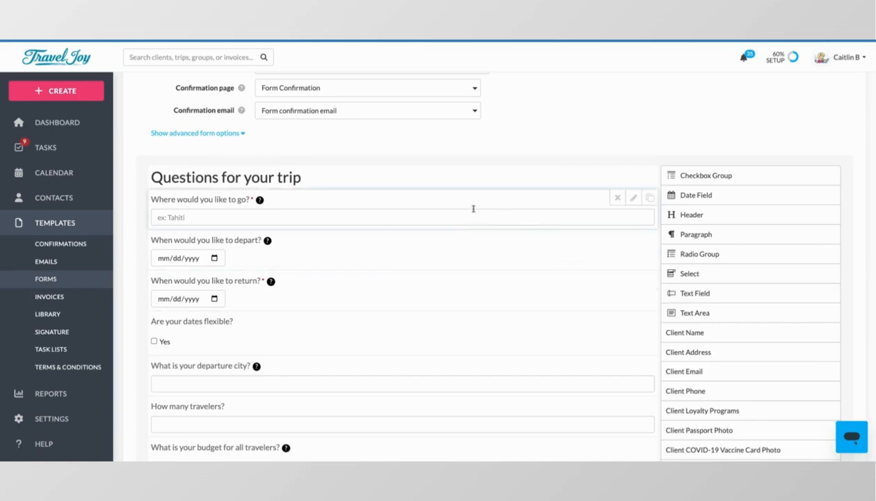
{"action": "left_click_drag", "start_coordinate": [692, 313], "coordinate": [399, 246]}
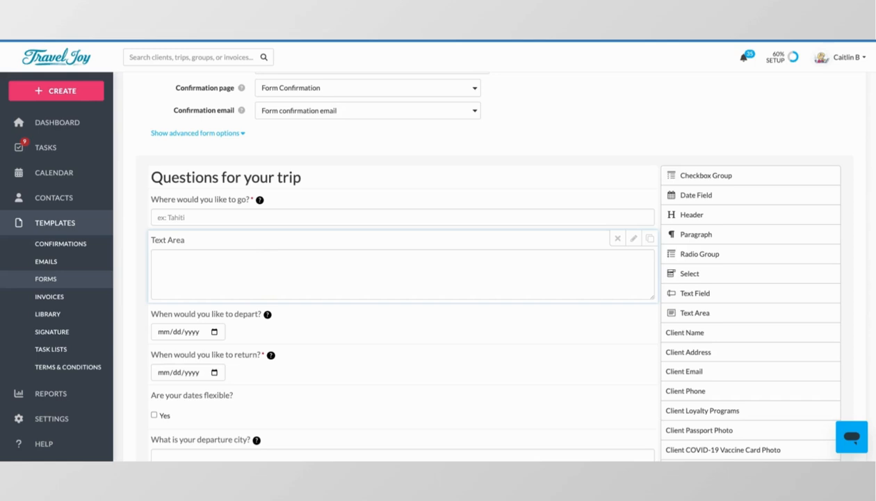
{"action": "left_click", "coordinate": [617, 238]}
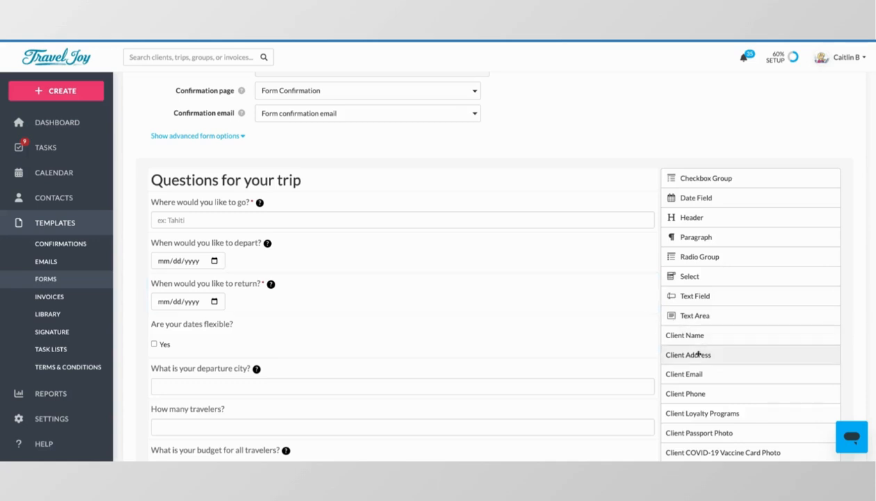
Review the form's hotel, vibe and activity questions and how their answers link to the client profile.
{"action": "scroll", "coordinate": [698, 357], "scroll_direction": "down", "scroll_amount": 3}
{"action": "scroll", "coordinate": [699, 358], "scroll_direction": "down", "scroll_amount": 2}
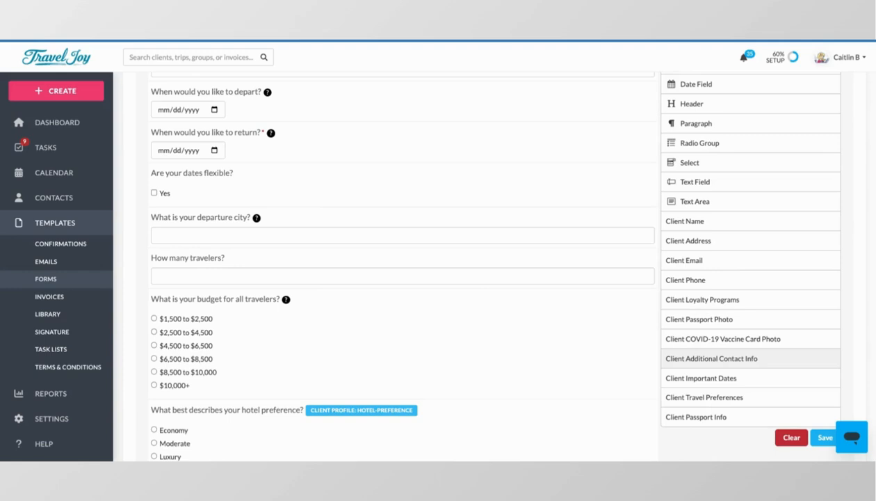
{"action": "mouse_move", "coordinate": [363, 416]}
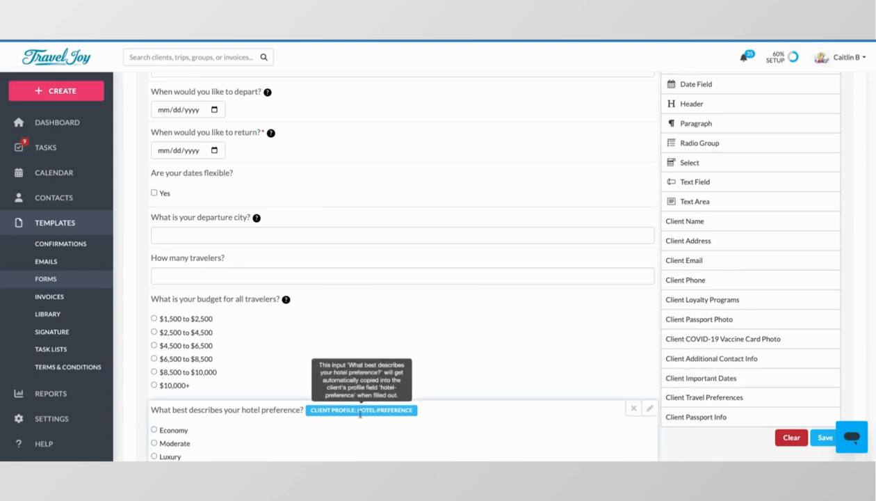
{"action": "scroll", "coordinate": [363, 418], "scroll_direction": "down", "scroll_amount": 5}
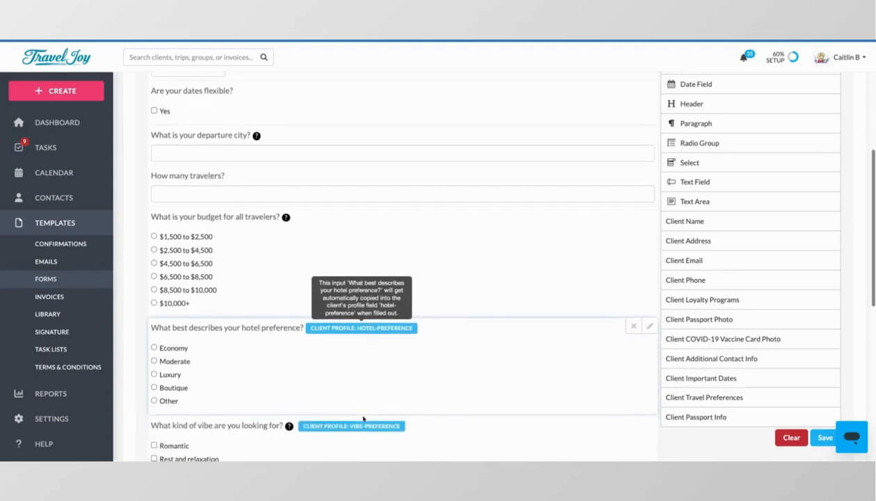
{"action": "scroll", "coordinate": [403, 390], "scroll_direction": "down", "scroll_amount": 5}
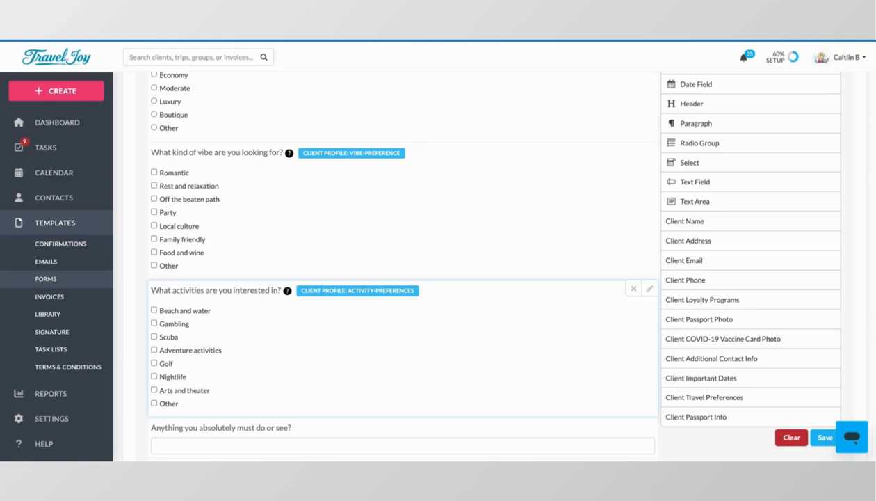
{"action": "scroll", "coordinate": [403, 341], "scroll_direction": "down", "scroll_amount": 1}
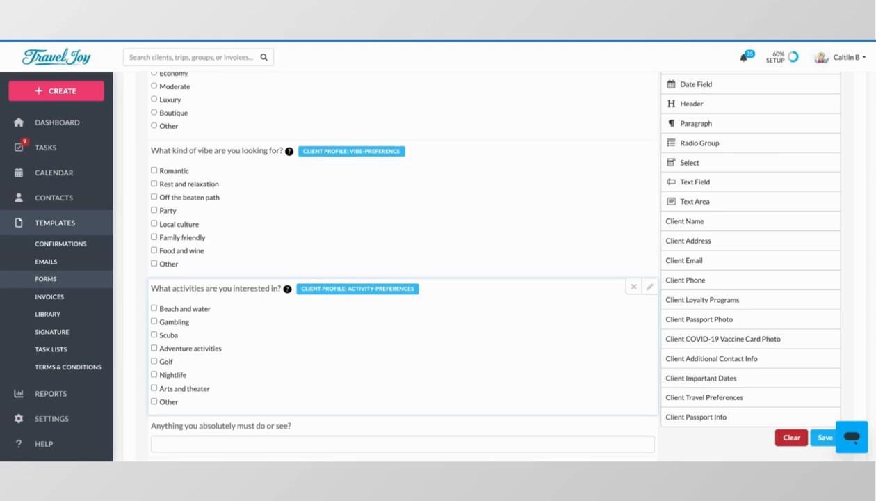
Preview the Client Inquiry form as the client sees it and look through its trip questions.
{"action": "scroll", "coordinate": [403, 278], "scroll_direction": "up", "scroll_amount": 8}
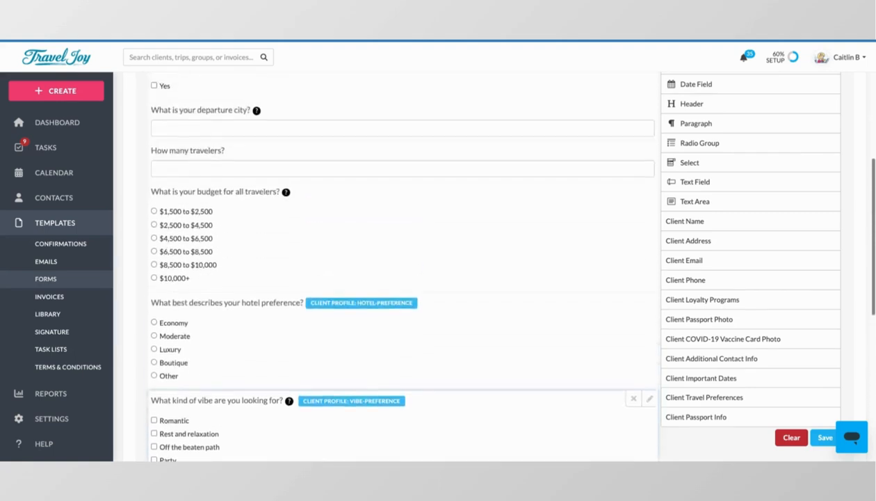
{"action": "scroll", "coordinate": [319, 290], "scroll_direction": "up", "scroll_amount": 3}
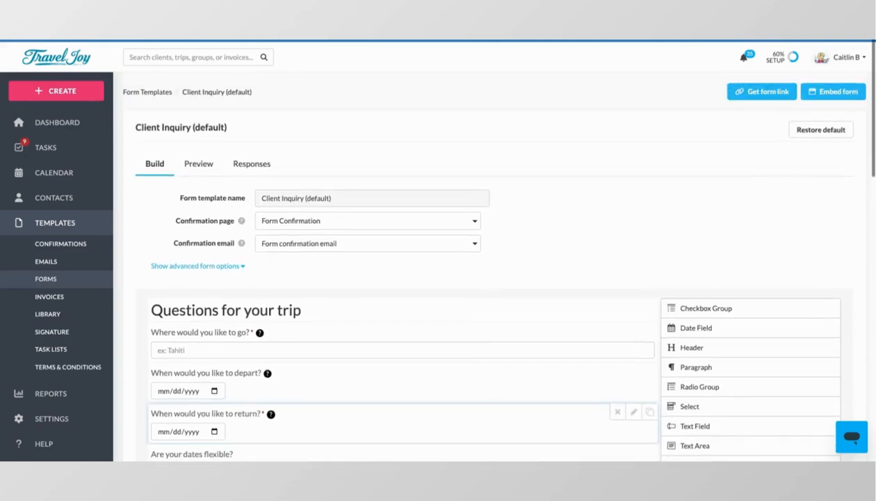
{"action": "left_click", "coordinate": [197, 174]}
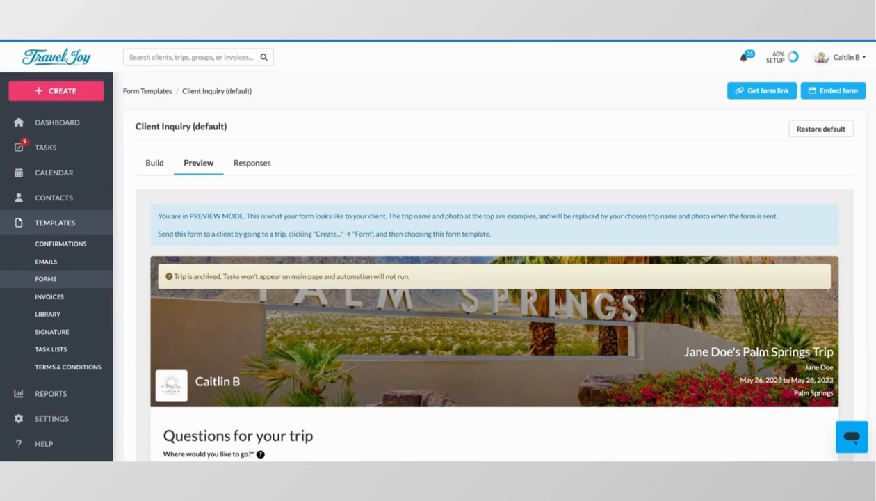
{"action": "scroll", "coordinate": [487, 278], "scroll_direction": "down", "scroll_amount": 3}
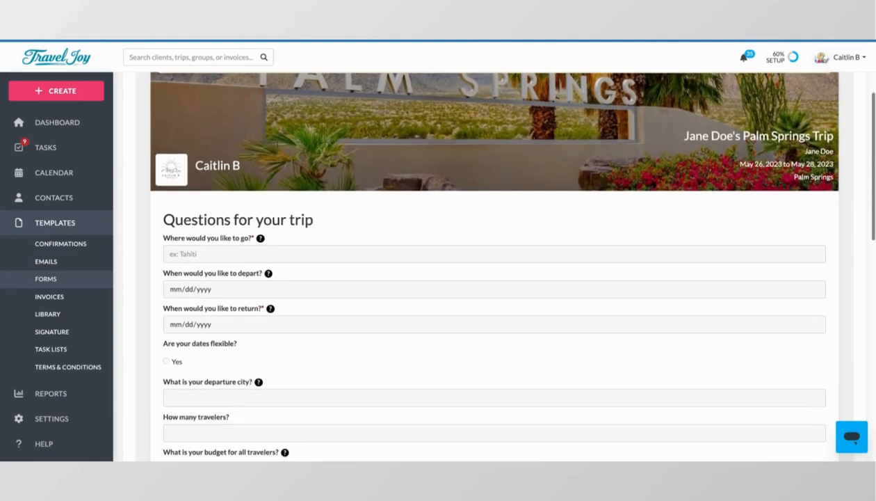
{"action": "scroll", "coordinate": [487, 278], "scroll_direction": "down", "scroll_amount": 2}
{"action": "scroll", "coordinate": [487, 278], "scroll_direction": "down", "scroll_amount": 2}
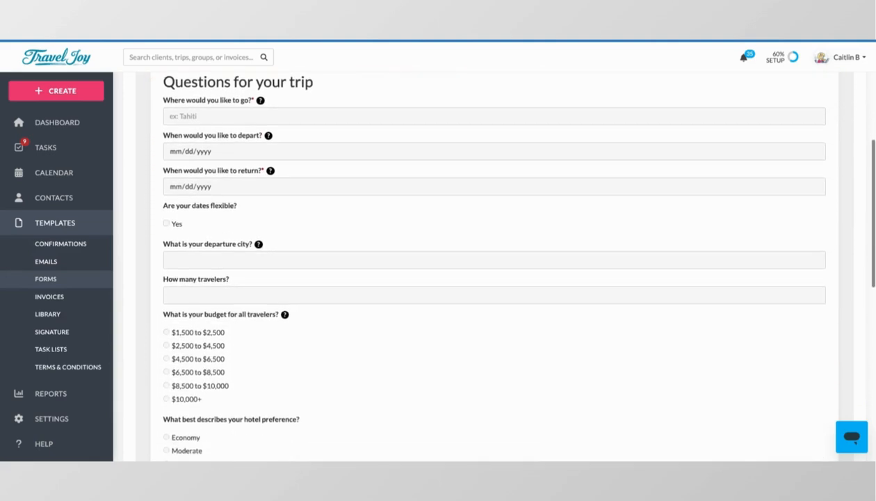
Look through the remaining preview of the Client Inquiry form and view its submitted responses.
{"action": "scroll", "coordinate": [487, 278], "scroll_direction": "down", "scroll_amount": 1}
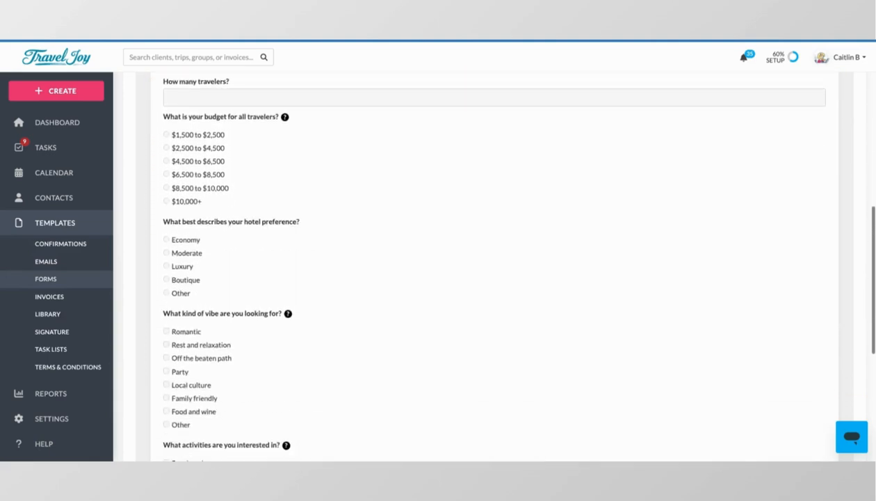
{"action": "scroll", "coordinate": [486, 278], "scroll_direction": "up", "scroll_amount": 6}
{"action": "scroll", "coordinate": [487, 278], "scroll_direction": "up", "scroll_amount": 2}
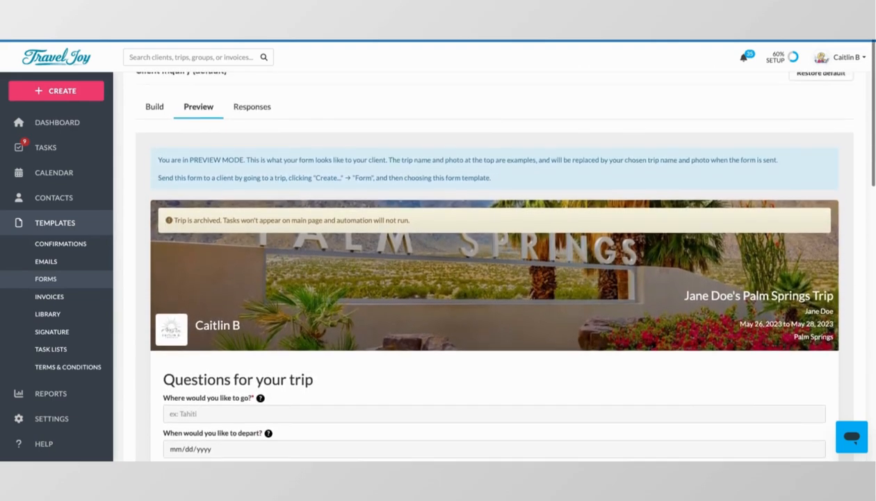
{"action": "left_click", "coordinate": [259, 167]}
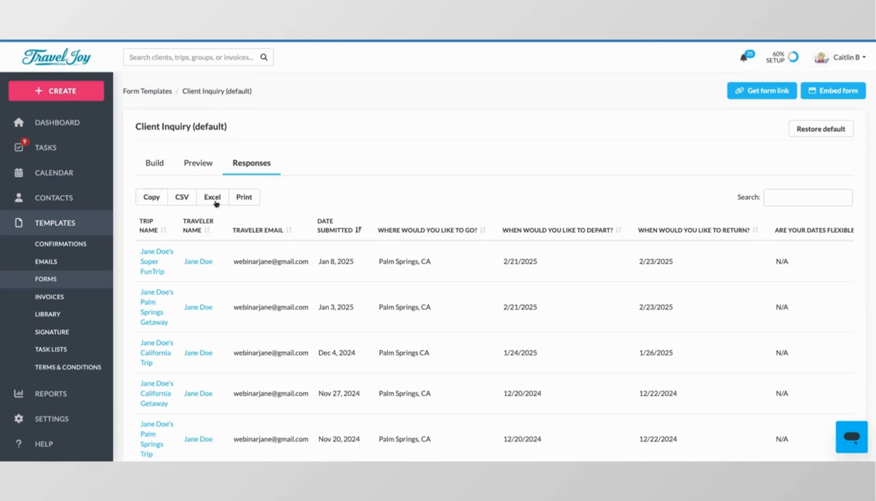
Return to building the Client Inquiry form and enable the client credit card authorization section in its advanced form options.
{"action": "left_click", "coordinate": [155, 163]}
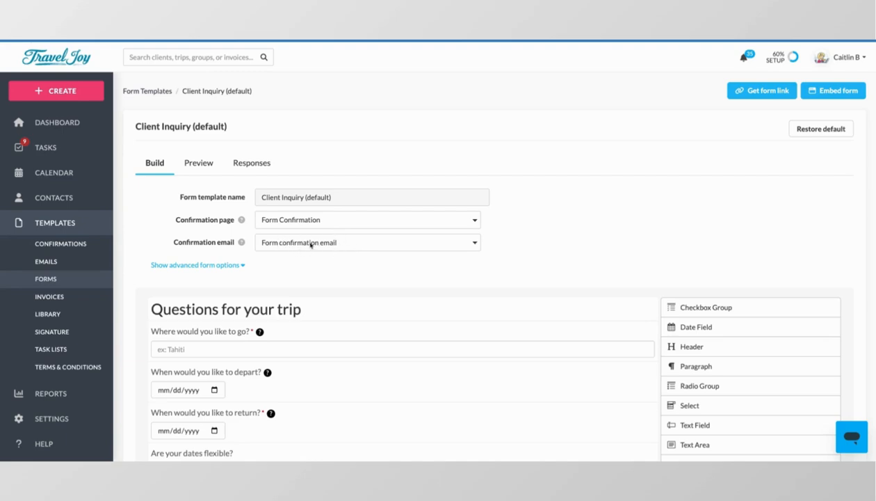
{"action": "left_click", "coordinate": [217, 266]}
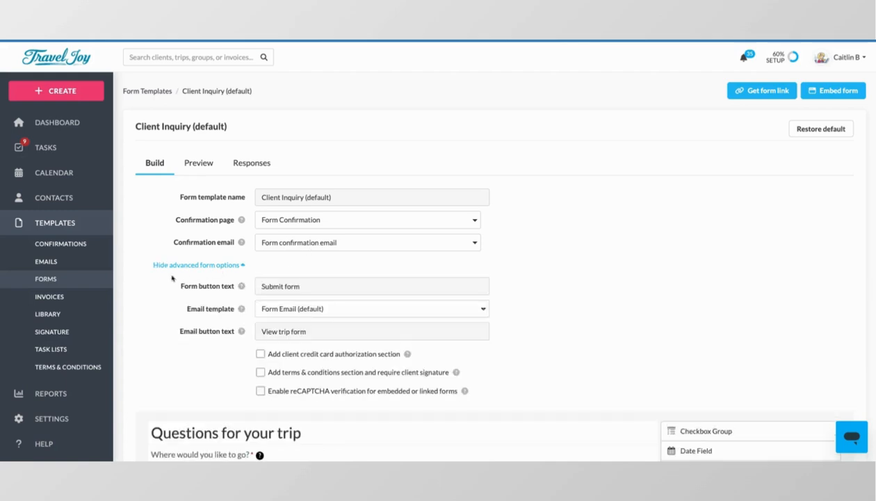
{"action": "scroll", "coordinate": [162, 286], "scroll_direction": "down", "scroll_amount": 2}
{"action": "scroll", "coordinate": [162, 286], "scroll_direction": "down", "scroll_amount": 3}
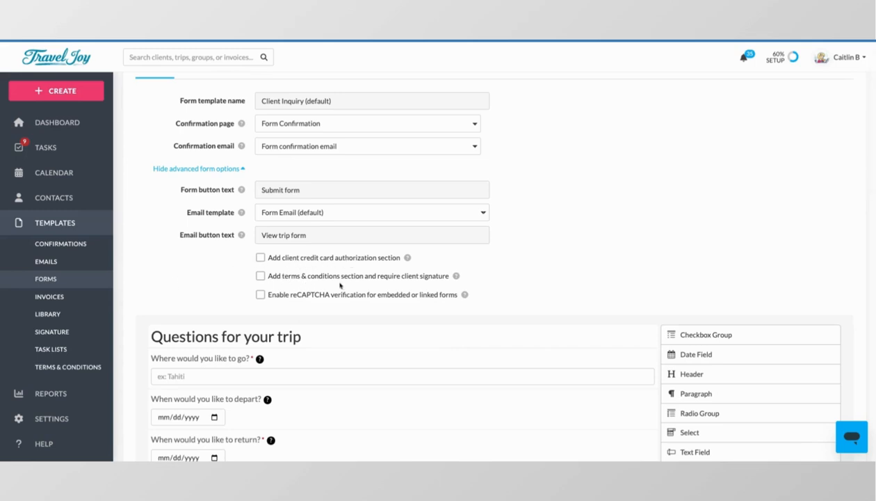
{"action": "left_click", "coordinate": [260, 257]}
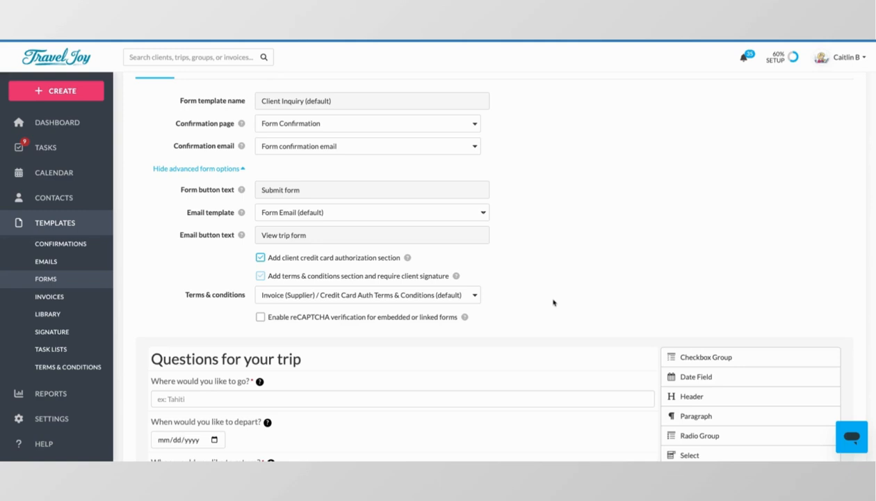
View the Client Inquiry form's embed code, close it, and get the form link.
{"action": "scroll", "coordinate": [554, 302], "scroll_direction": "up", "scroll_amount": 3}
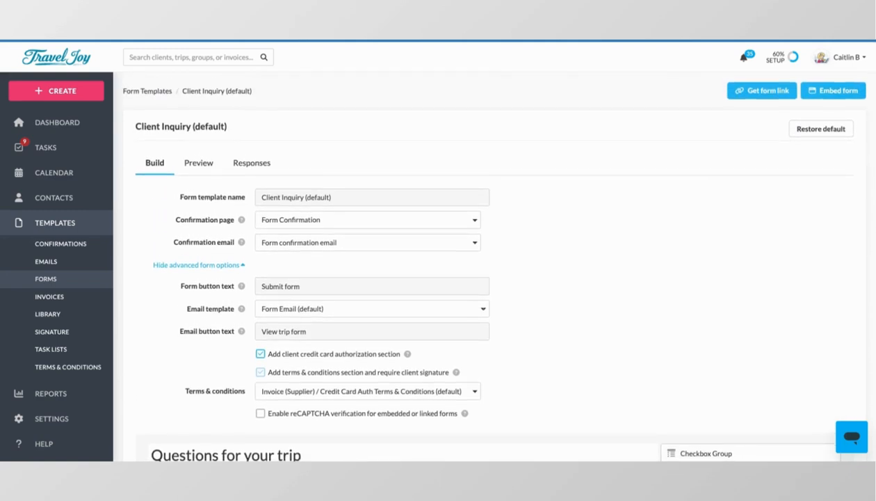
{"action": "left_click", "coordinate": [833, 92]}
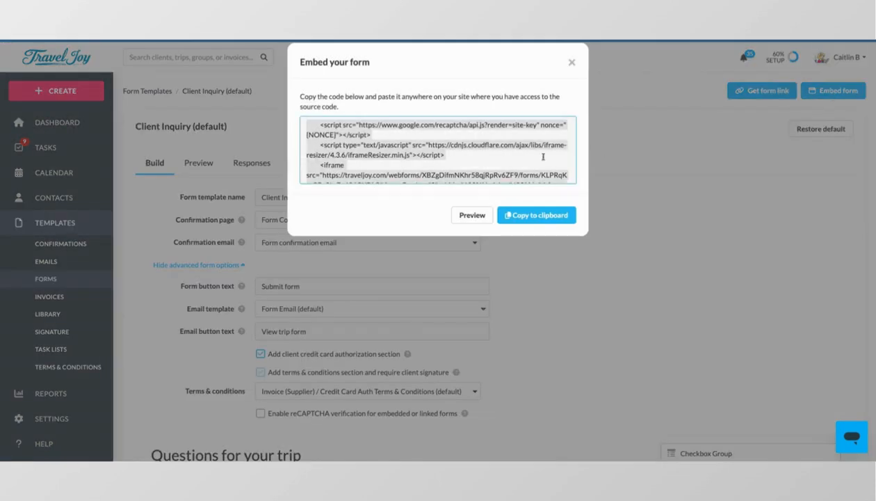
{"action": "left_click", "coordinate": [571, 62]}
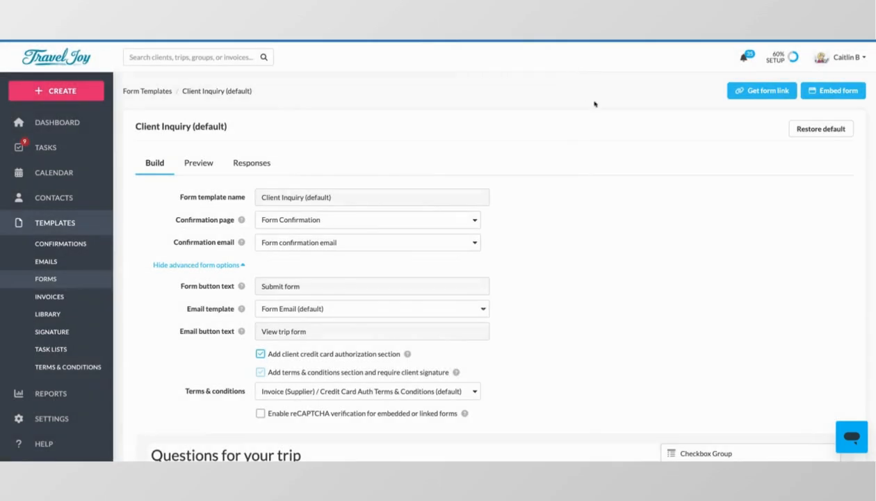
{"action": "left_click", "coordinate": [755, 95]}
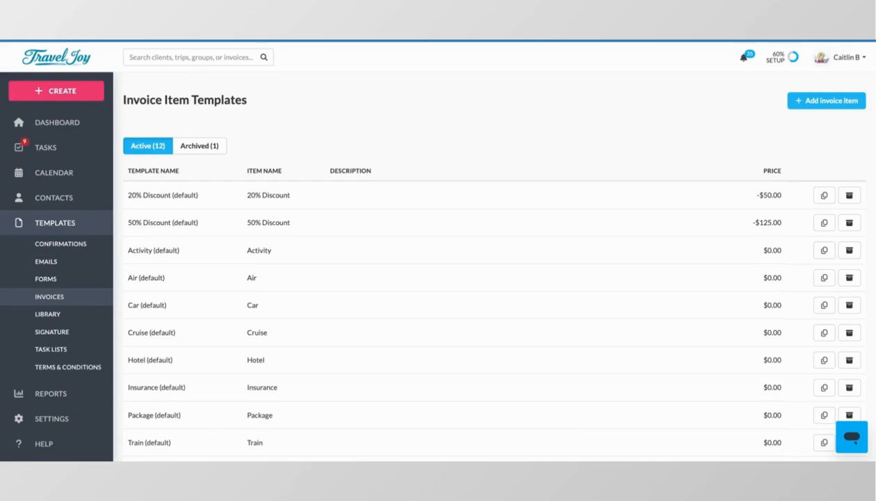
Review the invoice item templates, check the item and commission details of Car (default), and save that template.
{"action": "scroll", "coordinate": [491, 279], "scroll_direction": "down", "scroll_amount": 3}
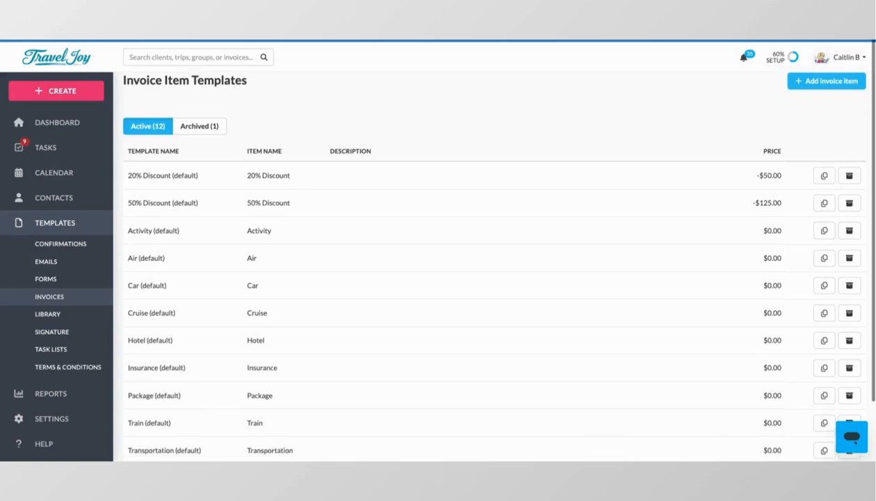
{"action": "scroll", "coordinate": [491, 261], "scroll_direction": "up", "scroll_amount": 3}
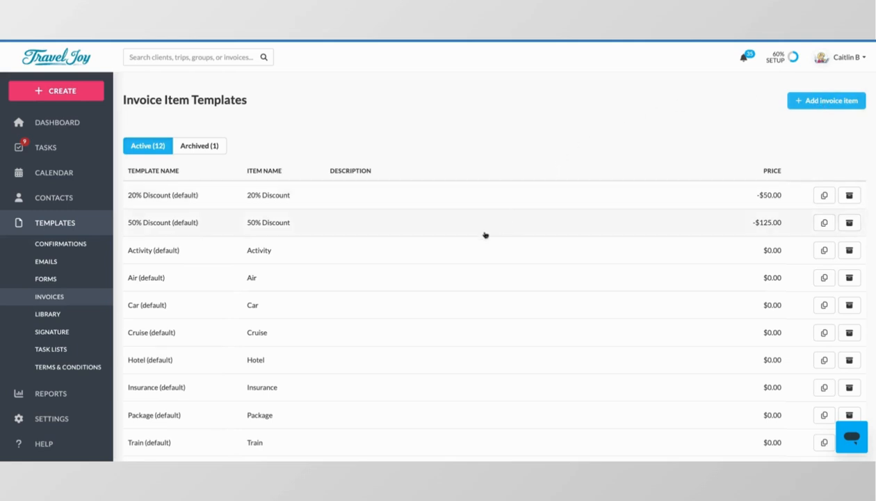
{"action": "left_click", "coordinate": [208, 307]}
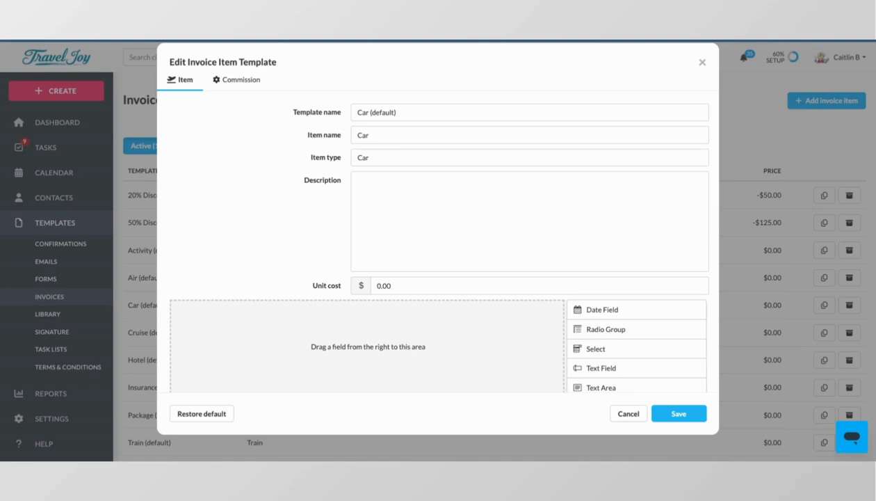
{"action": "left_click", "coordinate": [239, 82]}
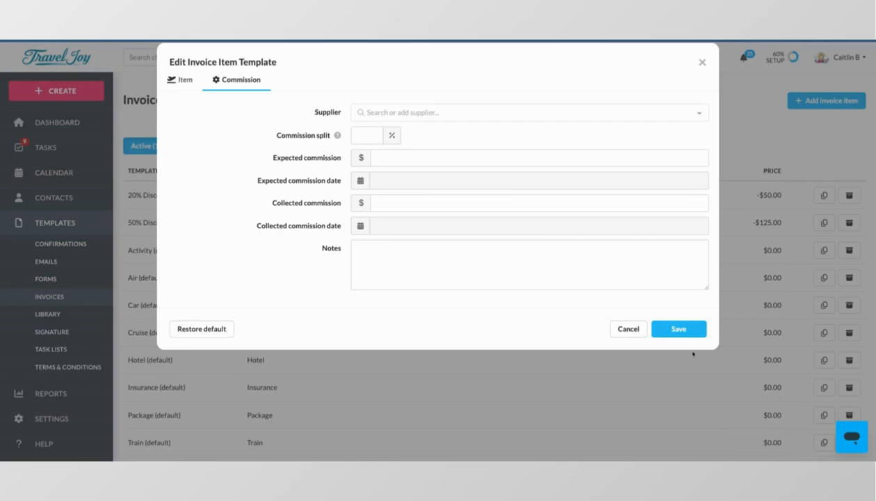
{"action": "left_click", "coordinate": [687, 332]}
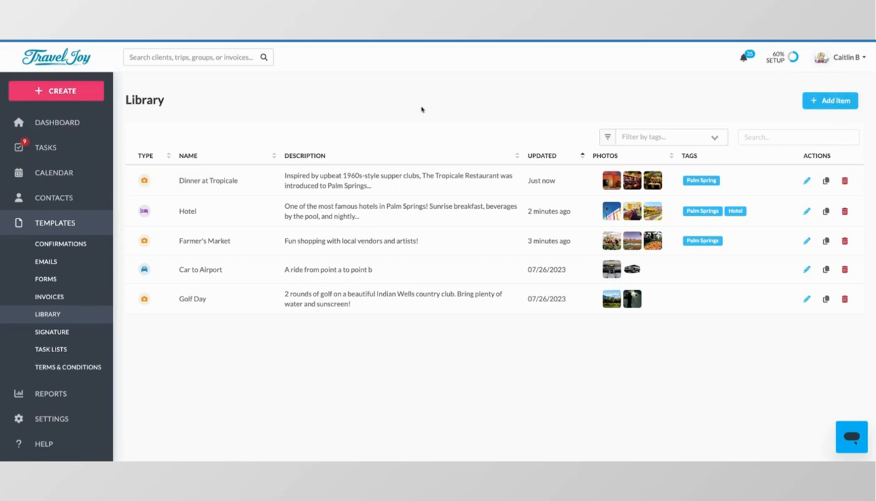
Add the tag "Palm Spring" to the Golf Day library item and save it.
{"action": "left_click", "coordinate": [338, 304]}
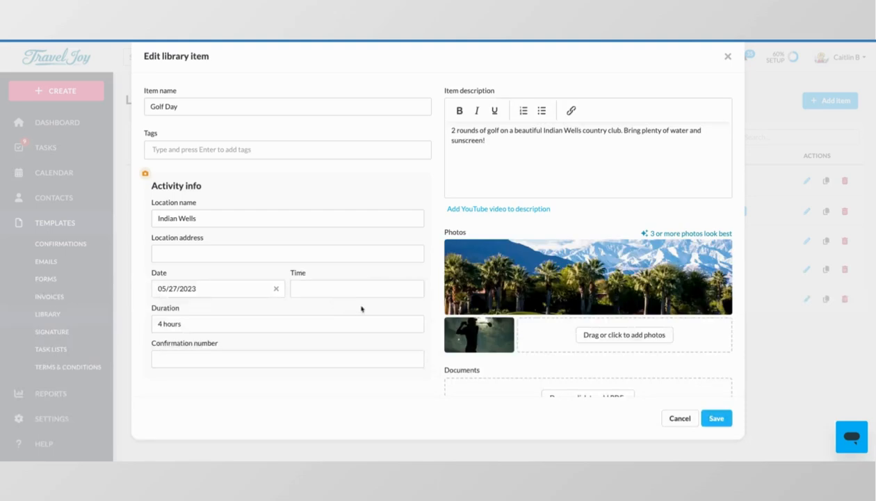
{"action": "scroll", "coordinate": [409, 305], "scroll_direction": "down", "scroll_amount": 1}
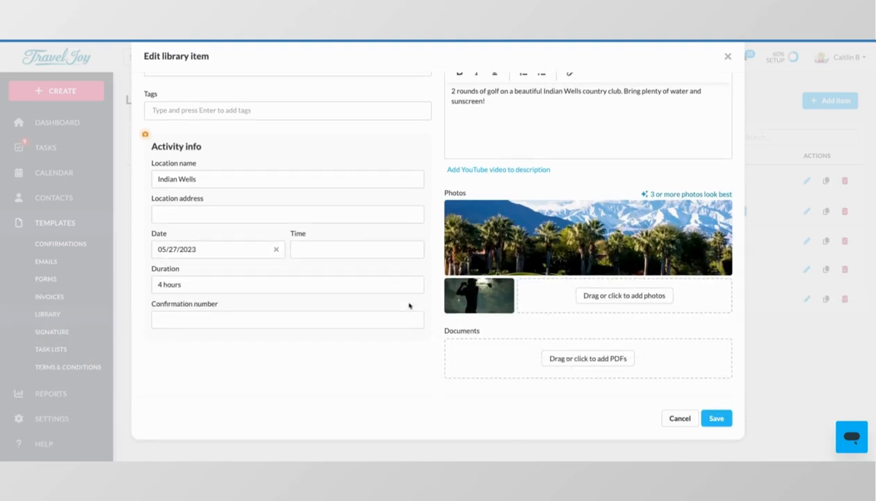
{"action": "mouse_move", "coordinate": [482, 299]}
{"action": "scroll", "coordinate": [403, 190], "scroll_direction": "up", "scroll_amount": 1}
{"action": "left_click", "coordinate": [270, 150]}
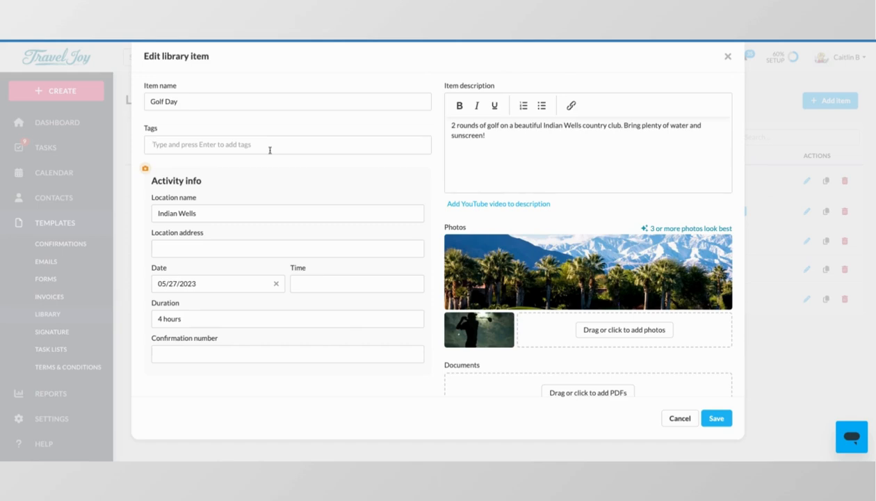
{"action": "type", "text": "Palm S"}
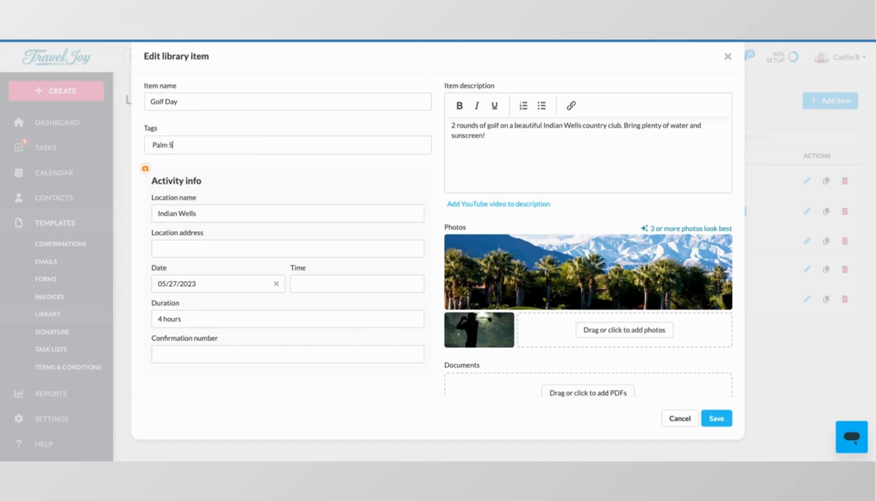
{"action": "type", "text": "pring"}
{"action": "key", "text": "Return"}
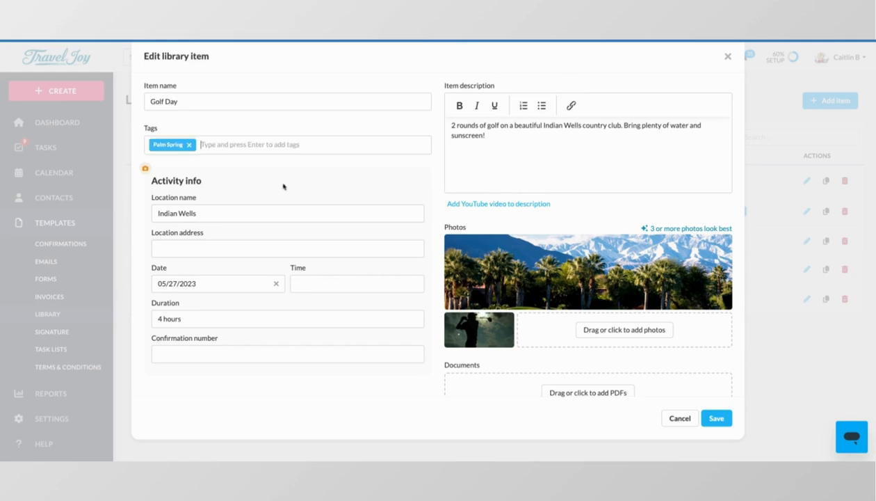
{"action": "left_click", "coordinate": [717, 419]}
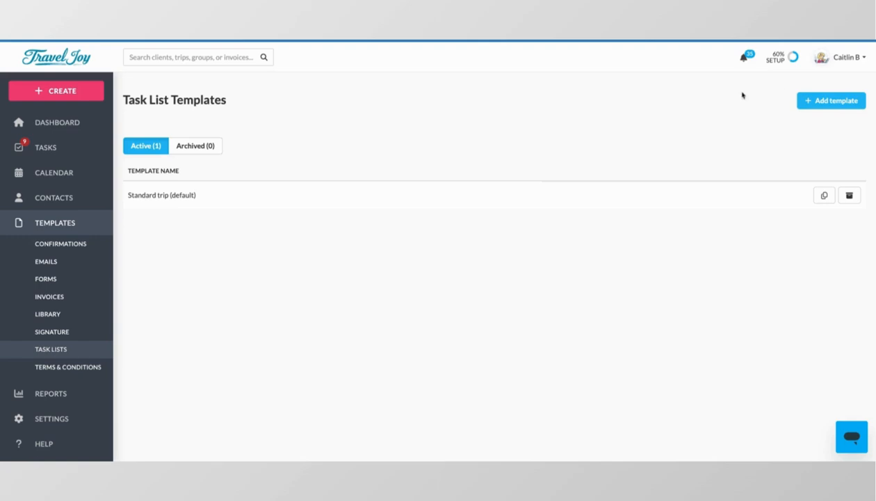
In the Standard trip (default) task list, set the "Send bon voyage email" task due 1 day before the trip start date at 8:00am.
{"action": "left_click", "coordinate": [256, 196]}
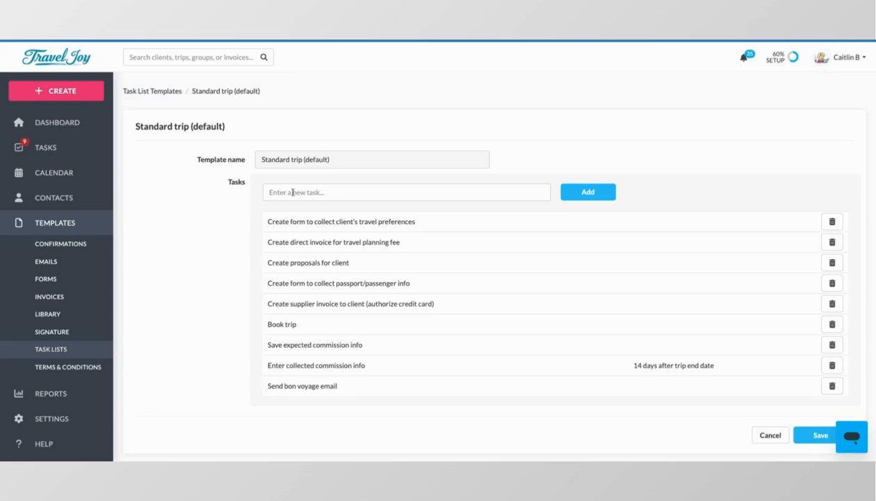
{"action": "left_click", "coordinate": [289, 391]}
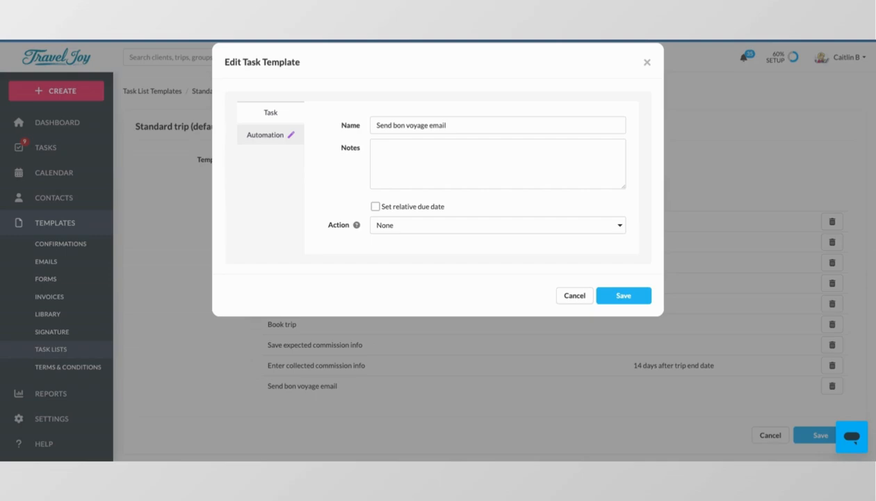
{"action": "left_click", "coordinate": [375, 206]}
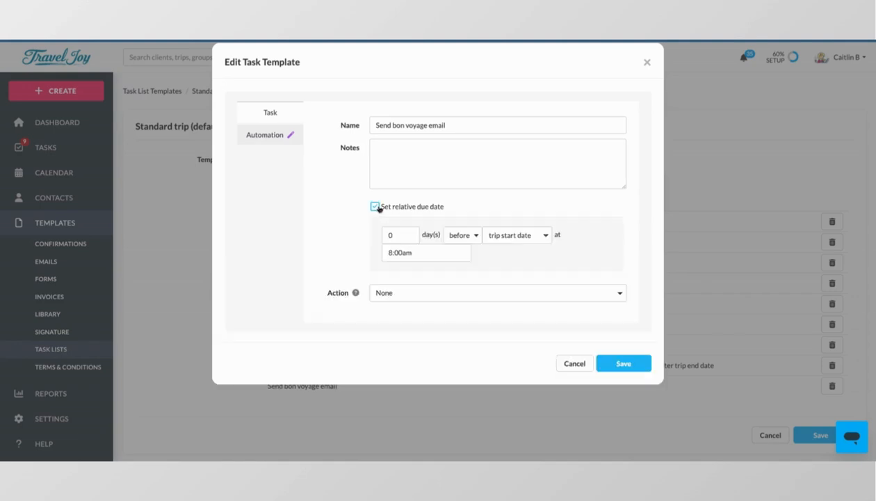
{"action": "left_click", "coordinate": [393, 234]}
{"action": "key", "text": "BackSpace"}
{"action": "type", "text": "1"}
Set the task's action to Send email with the Bon Voyage Email (default) template.
{"action": "left_click", "coordinate": [485, 293]}
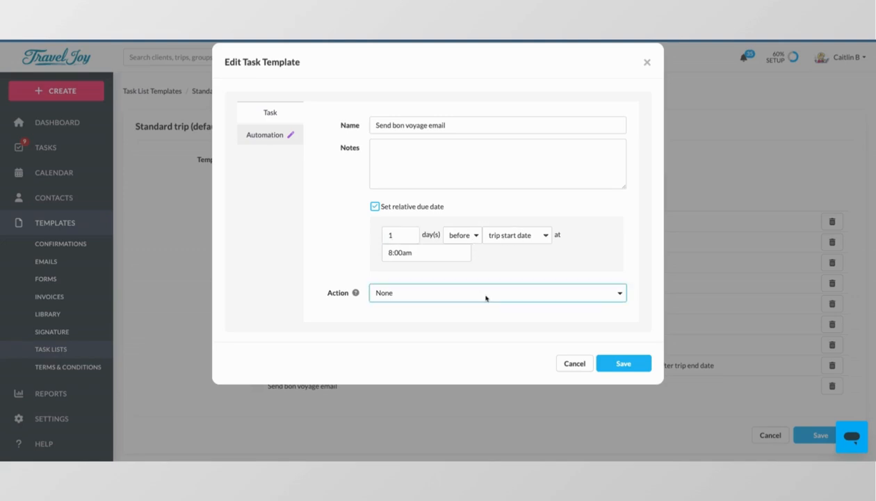
{"action": "left_click", "coordinate": [480, 304]}
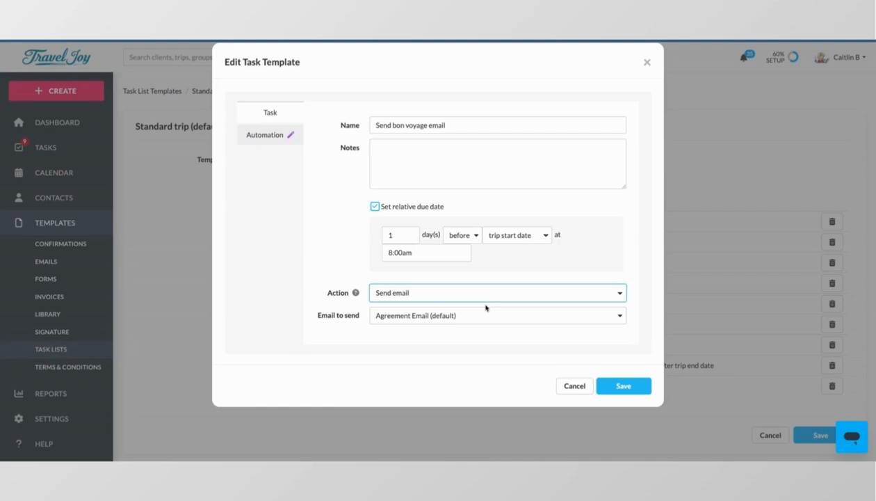
{"action": "left_click", "coordinate": [451, 315]}
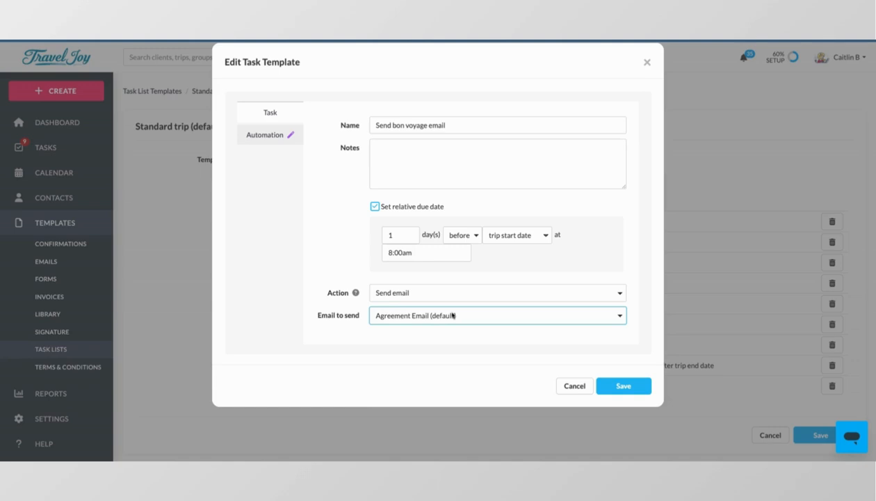
{"action": "left_click", "coordinate": [446, 329]}
Automate the bon voyage task on its due date and save the task and the Standard trip task list.
{"action": "left_click", "coordinate": [278, 140]}
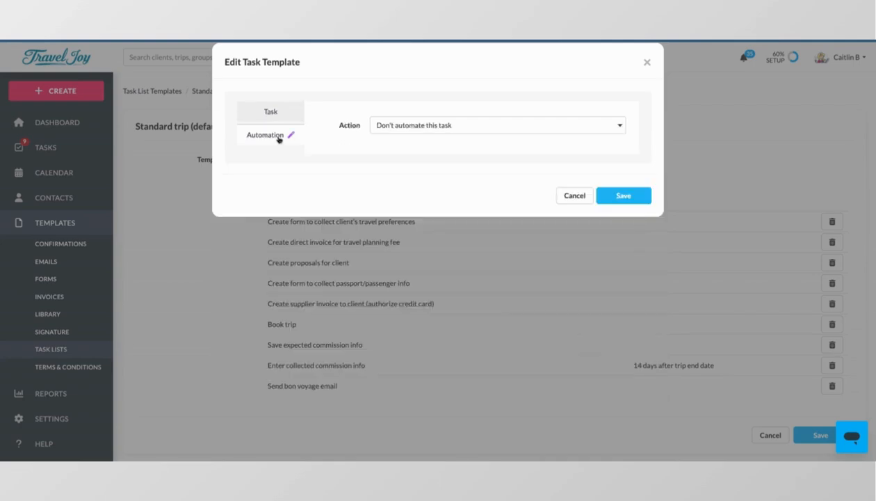
{"action": "left_click", "coordinate": [424, 128]}
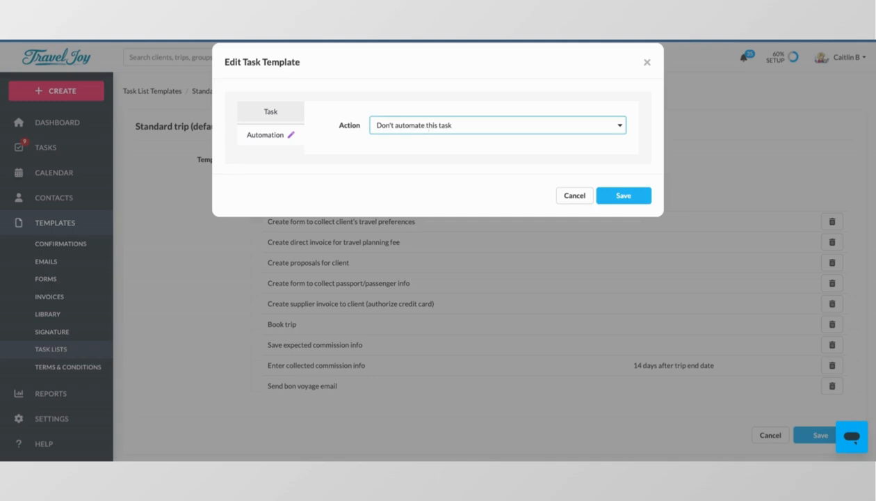
{"action": "left_click", "coordinate": [417, 143]}
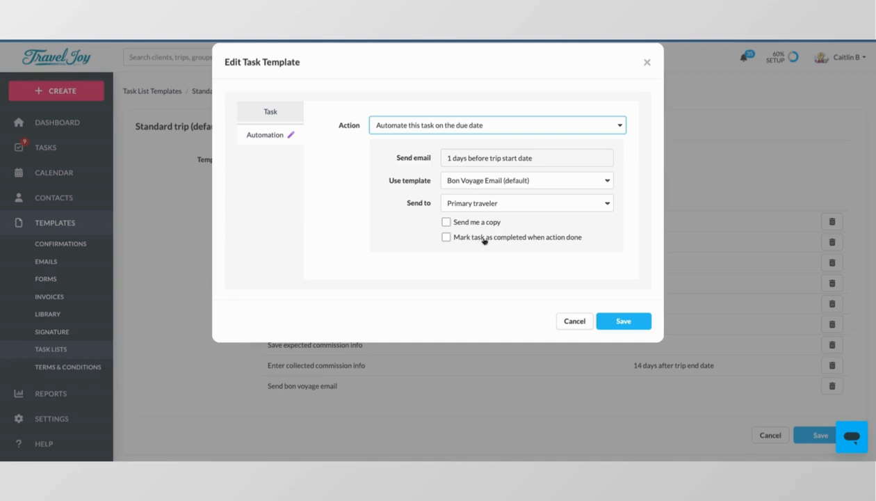
{"action": "left_click", "coordinate": [630, 322]}
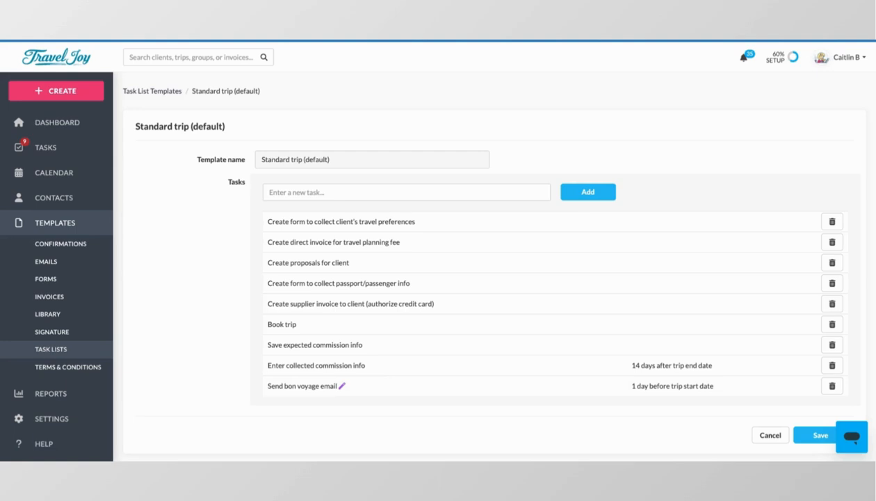
{"action": "scroll", "coordinate": [366, 414], "scroll_direction": "down", "scroll_amount": 1}
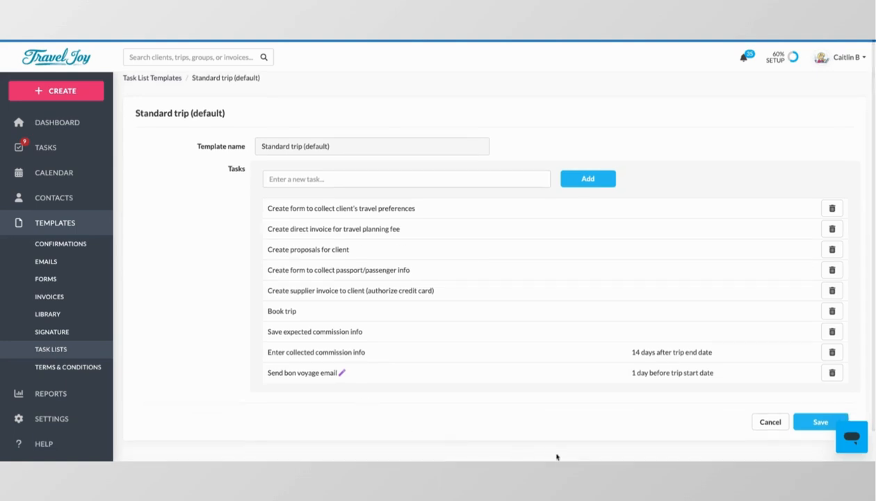
{"action": "left_click", "coordinate": [805, 426]}
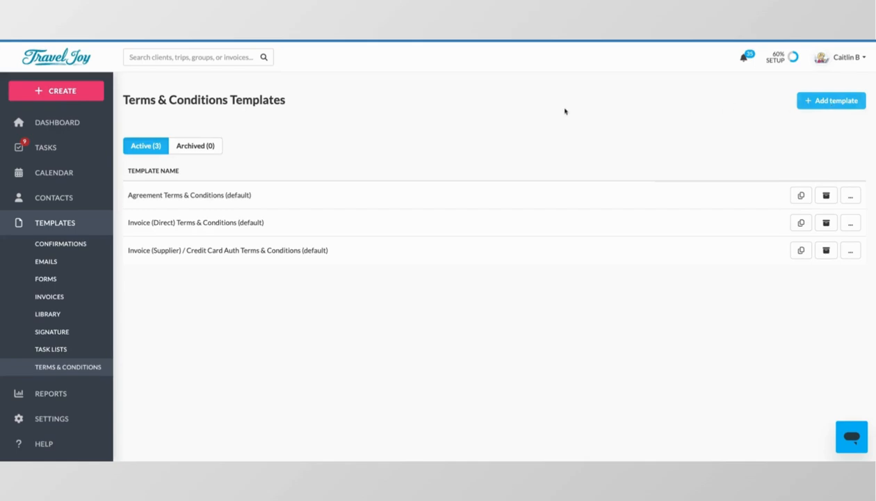
Review the Invoice (Supplier) / Credit Card Auth Terms & Conditions (default) template and save it.
{"action": "left_click", "coordinate": [278, 250]}
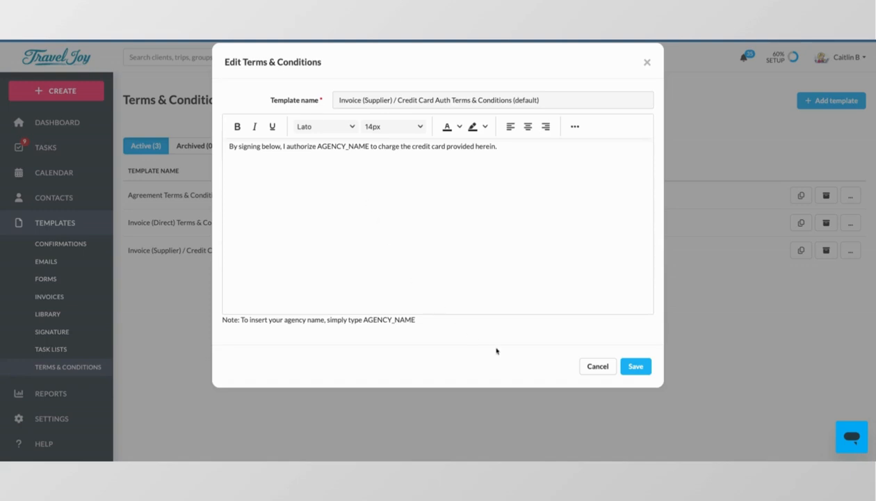
{"action": "left_click", "coordinate": [637, 368]}
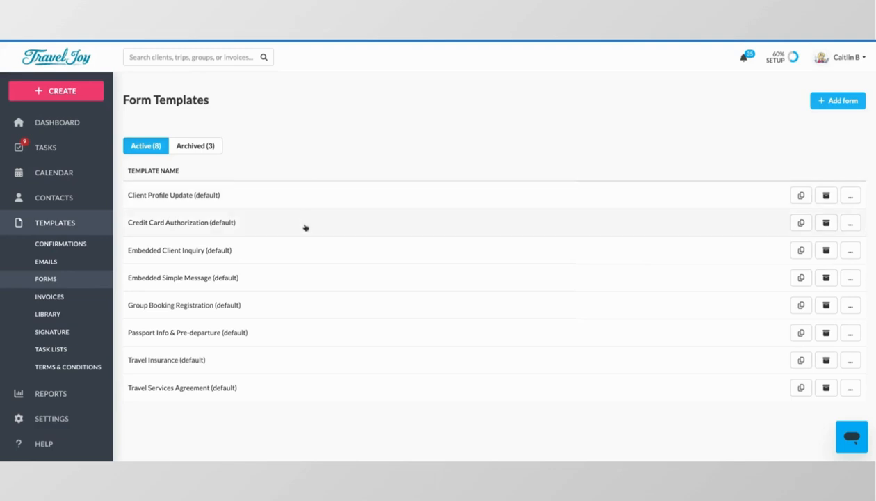
View the Client Profile Update (default) form template and make a duplicate of it from the form templates list.
{"action": "left_click", "coordinate": [261, 206]}
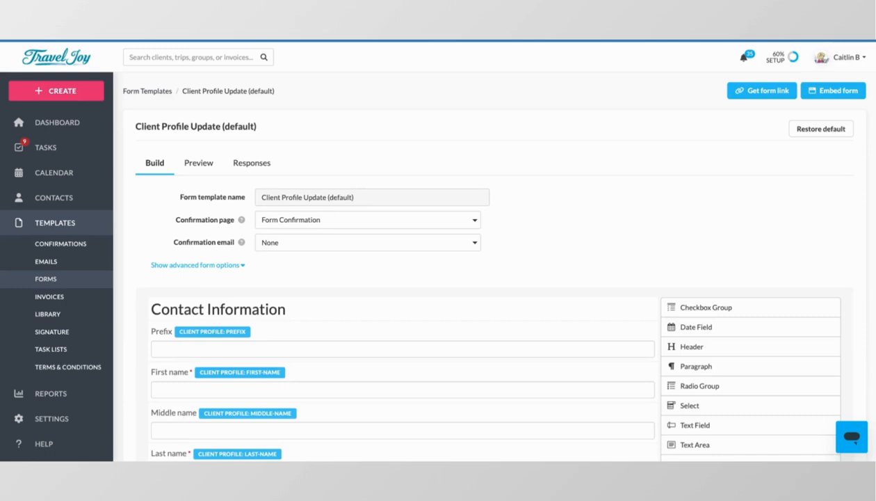
{"action": "left_click", "coordinate": [160, 93]}
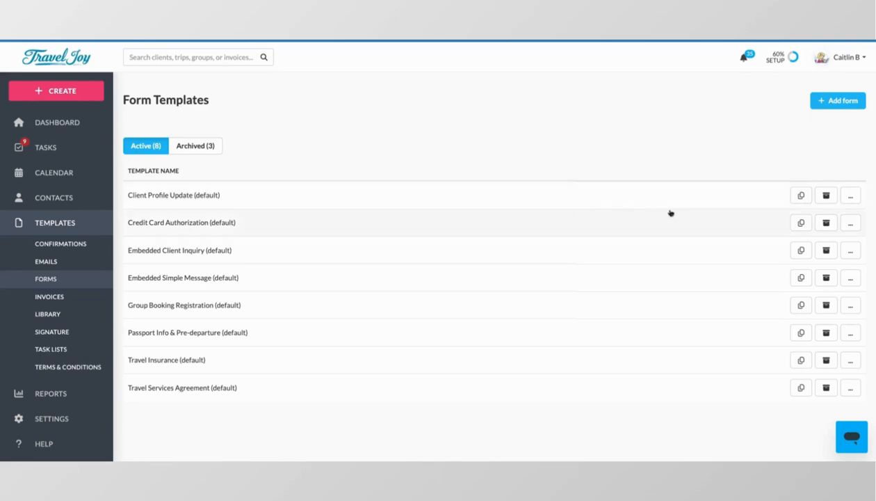
{"action": "left_click", "coordinate": [802, 196]}
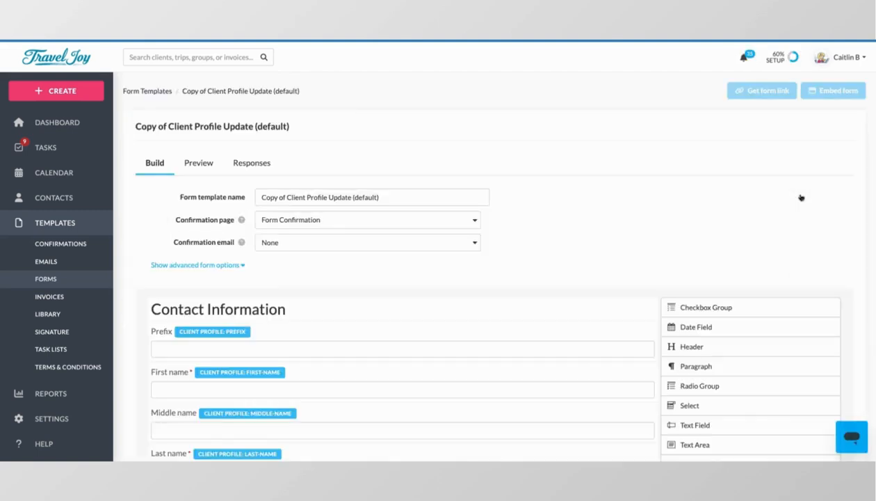
Rename the copied form template as "New Profile Update Form" and save it.
{"action": "left_click", "coordinate": [440, 198]}
{"action": "key", "text": "ctrl+a"}
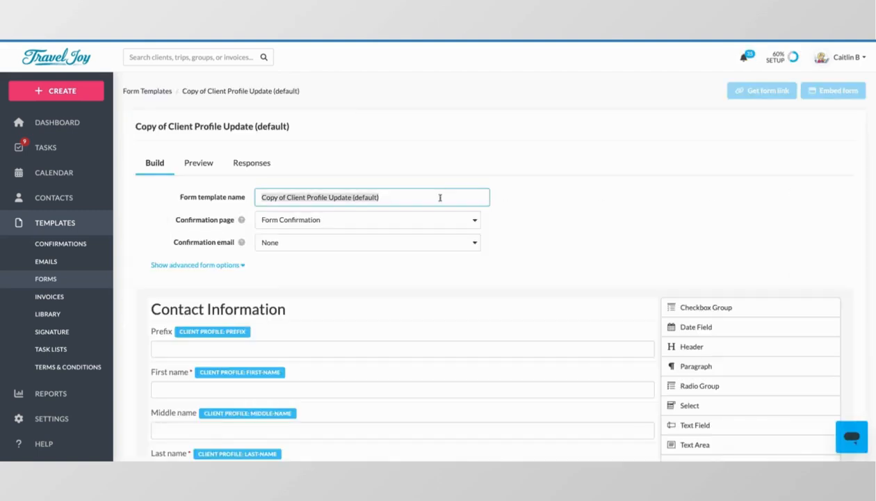
{"action": "key", "text": "BackSpace"}
{"action": "type", "text": "New Pr"}
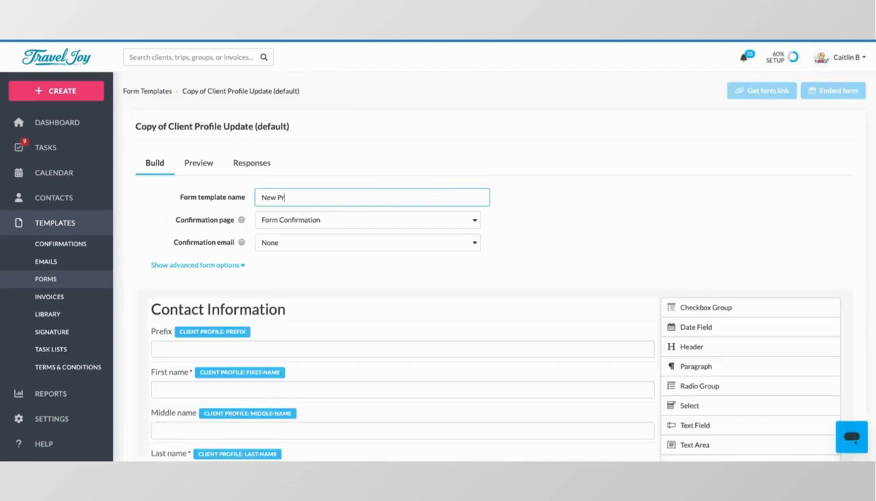
{"action": "type", "text": "ofile Update Form"}
{"action": "scroll", "coordinate": [715, 200], "scroll_direction": "down", "scroll_amount": 3}
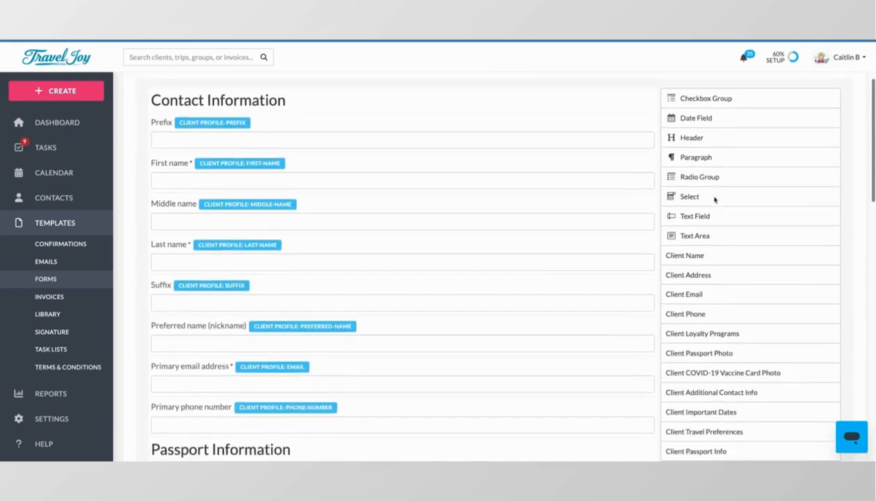
{"action": "scroll", "coordinate": [715, 199], "scroll_direction": "down", "scroll_amount": 4}
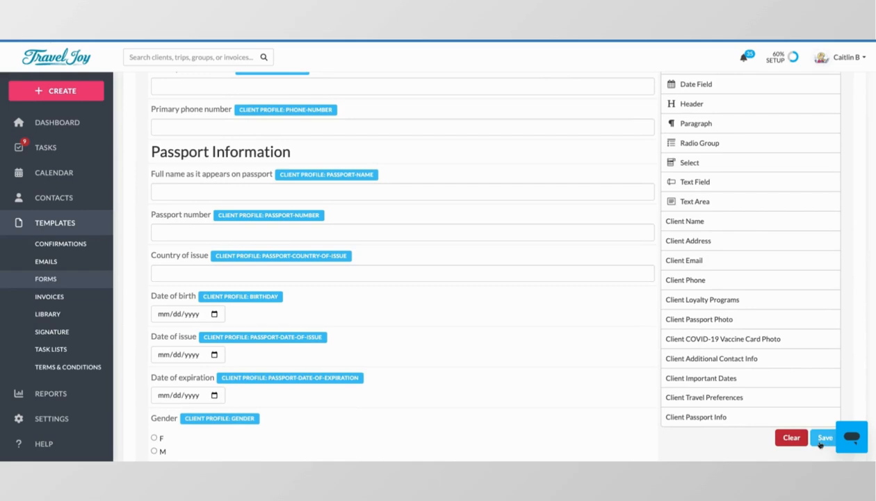
{"action": "left_click", "coordinate": [821, 441]}
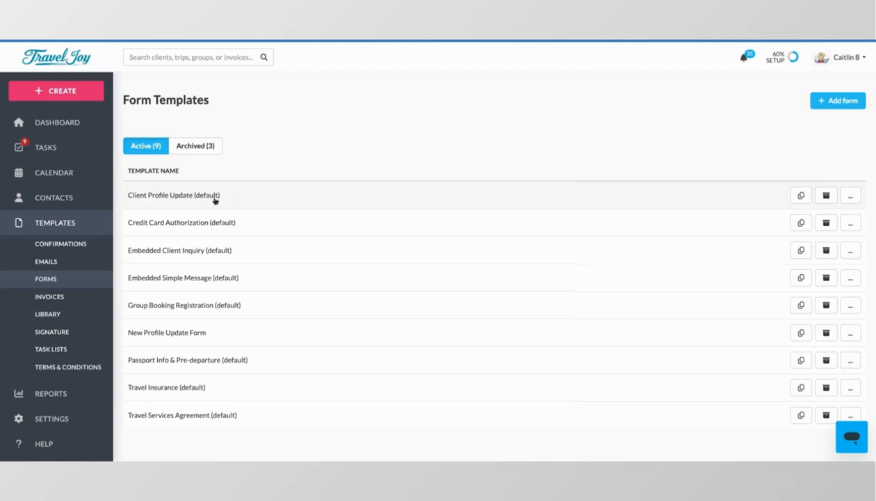
Archive the Client Profile Update (default) form template.
{"action": "left_click", "coordinate": [826, 197]}
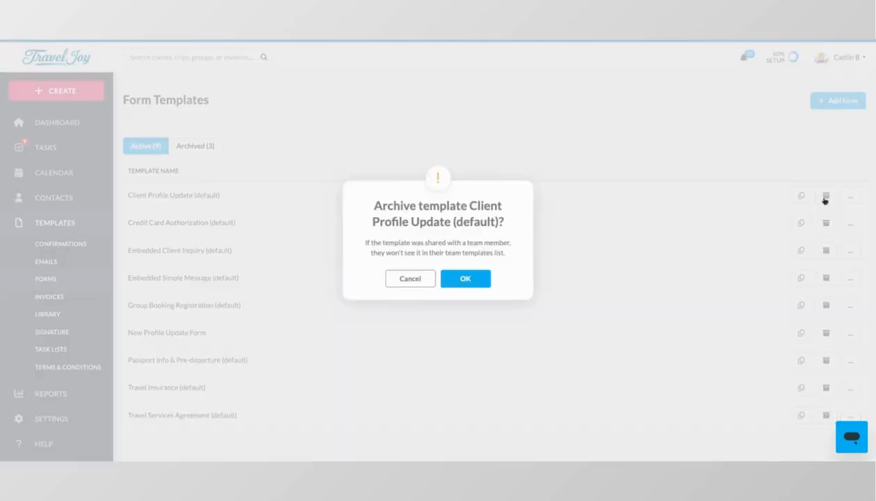
{"action": "left_click", "coordinate": [453, 280]}
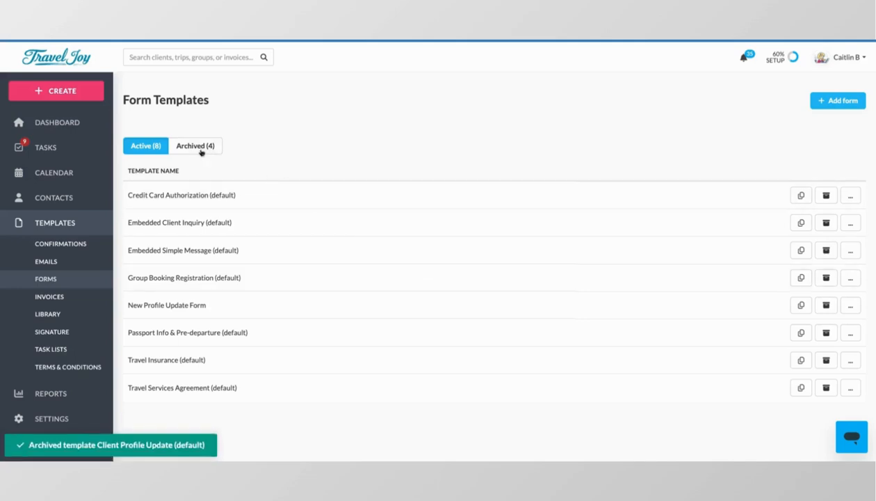